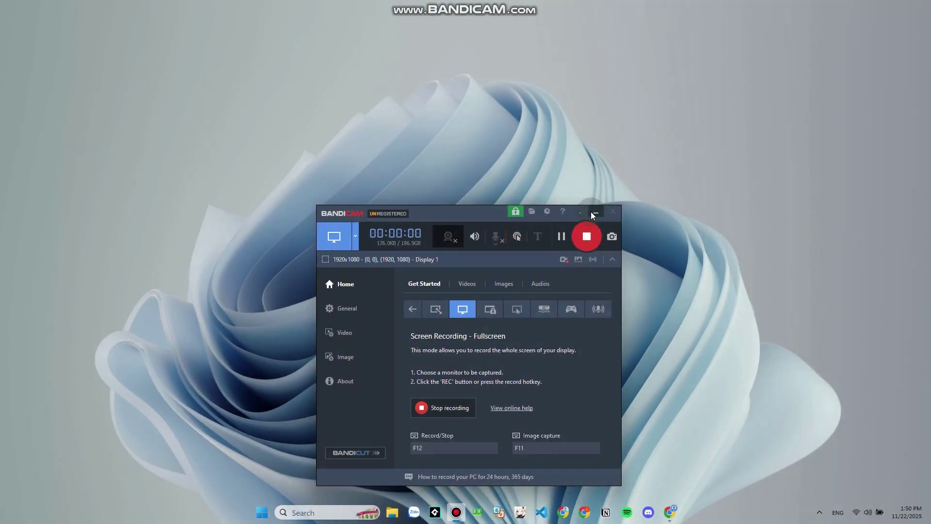
# Minimise the Bandicam window and refresh the Windows desktop
pyautogui.click(587, 205)
pyautogui.rightClick(572, 5)
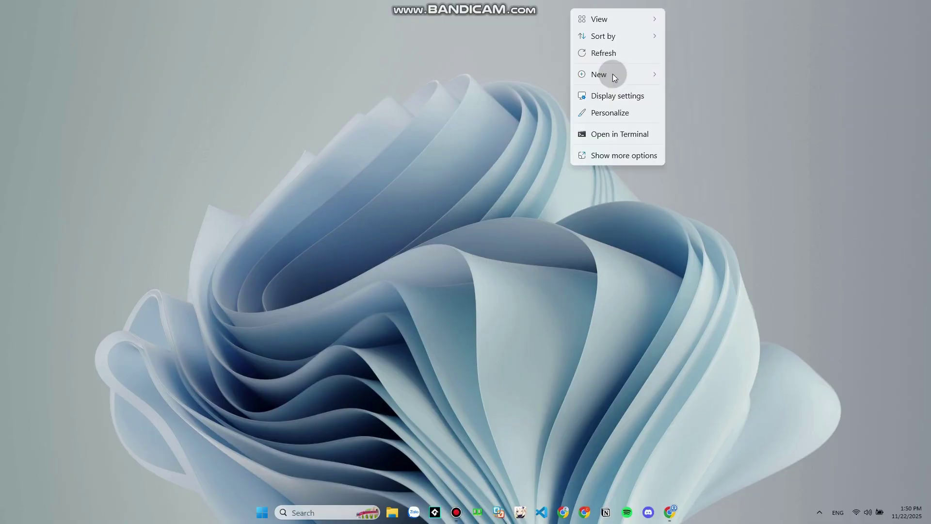
pyautogui.click(602, 53)
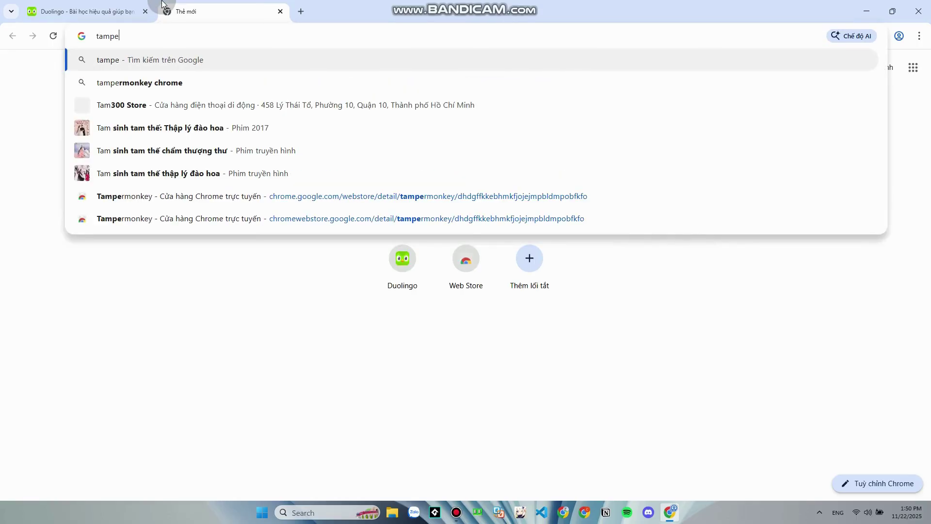
# Search Google for tampermonkey and open its Chrome Web Store listing
pyautogui.write('y')
pyautogui.press('Return')
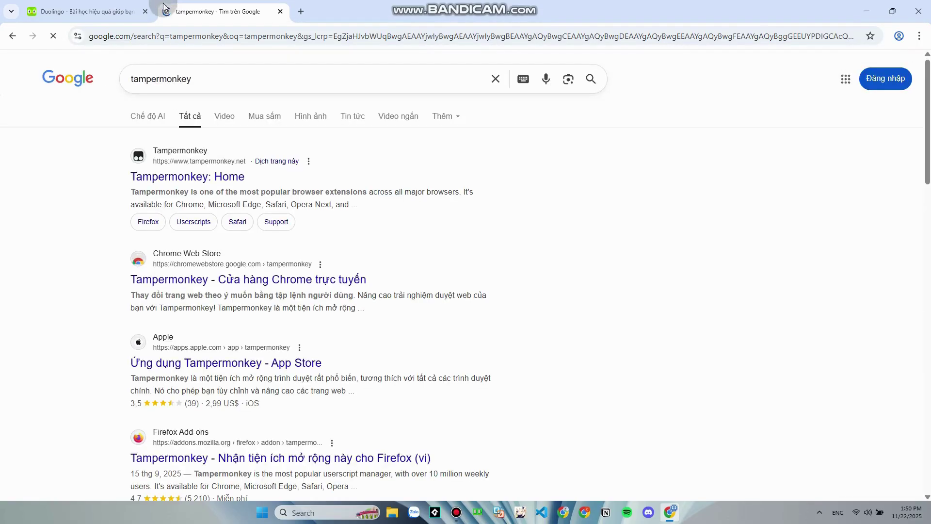
pyautogui.press('super+shift+s')
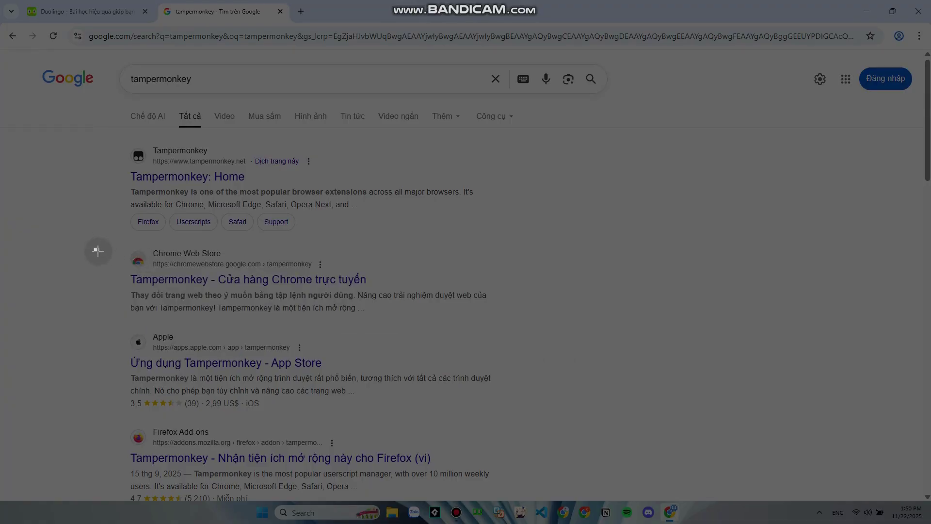
pyautogui.press('Escape')
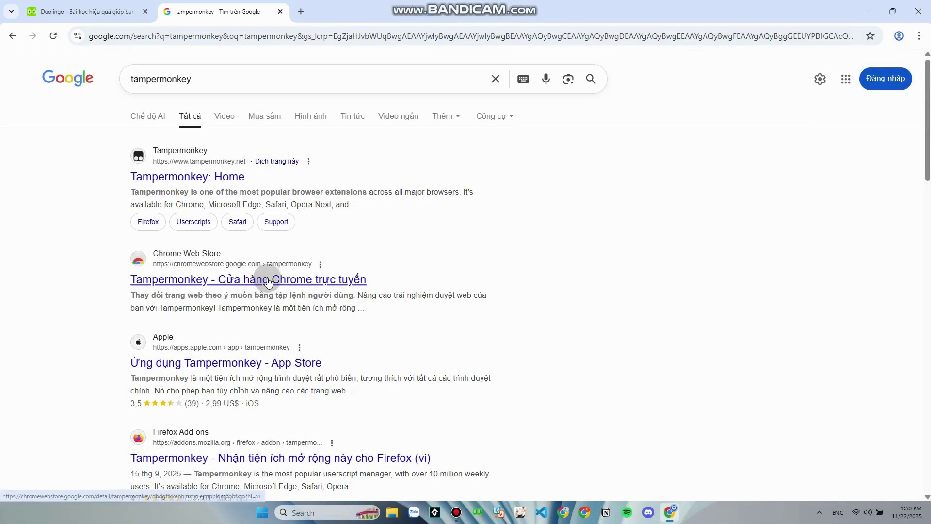
pyautogui.click(264, 279)
pyautogui.click(249, 30)
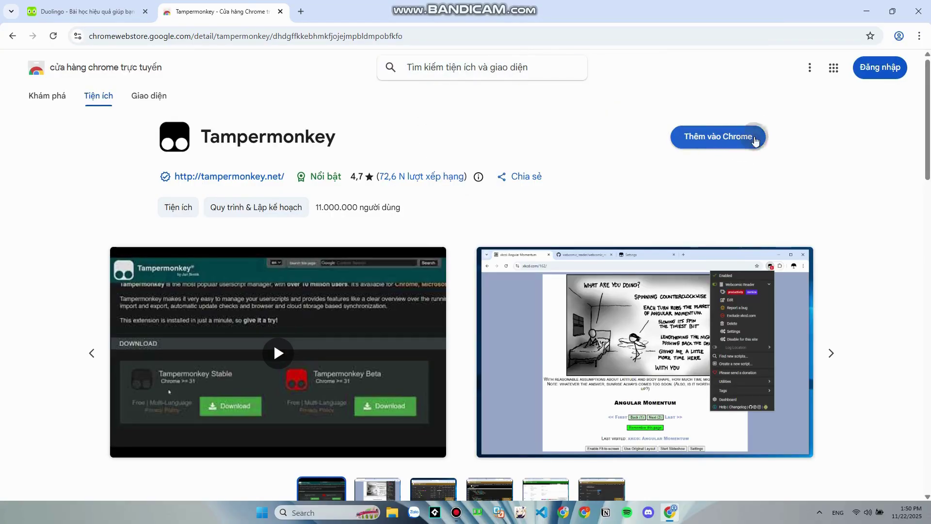
# Add Tampermonkey with 'Thêm vào Chrome' and confirm with 'Thêm tiện ích'
pyautogui.press('shift+super+s')
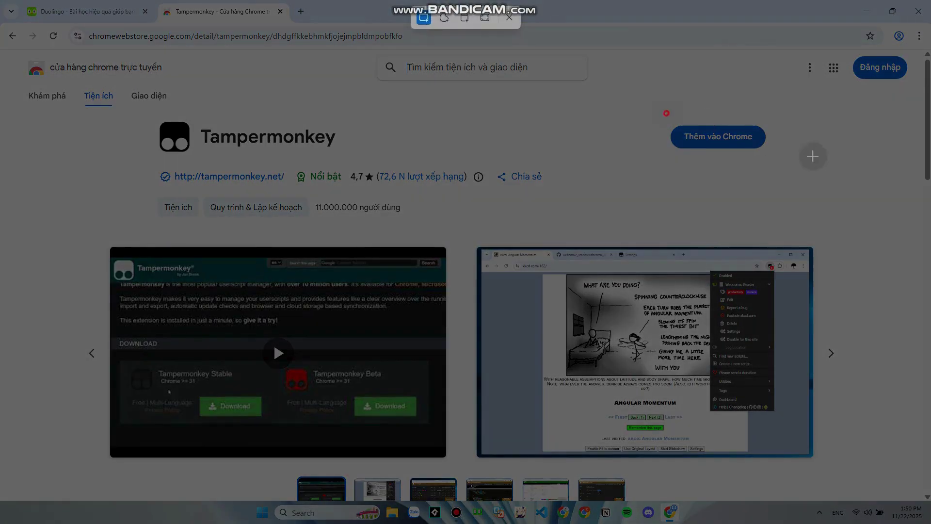
pyautogui.moveTo(645, 109); pyautogui.dragTo(840, 198)
pyautogui.click(699, 136)
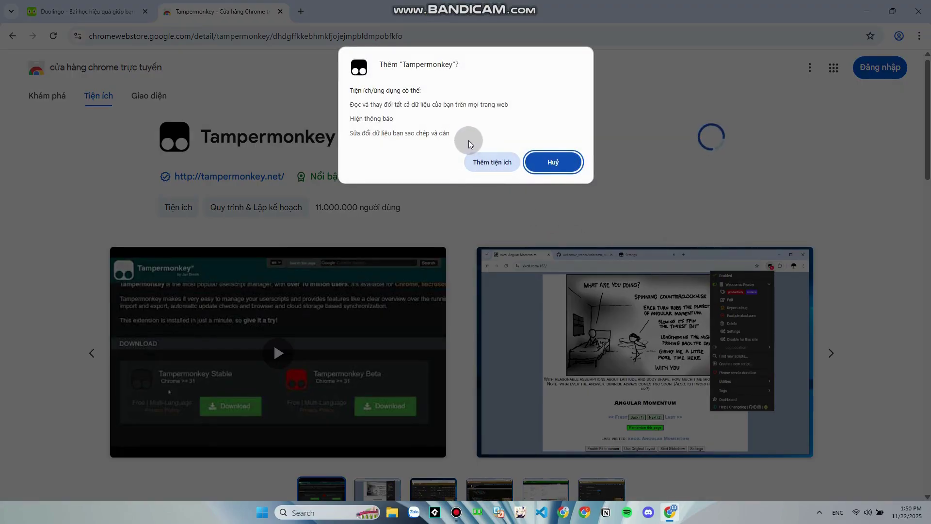
pyautogui.press('shift+super+s')
pyautogui.moveTo(446, 137); pyautogui.dragTo(469, 147)
pyautogui.click(499, 160)
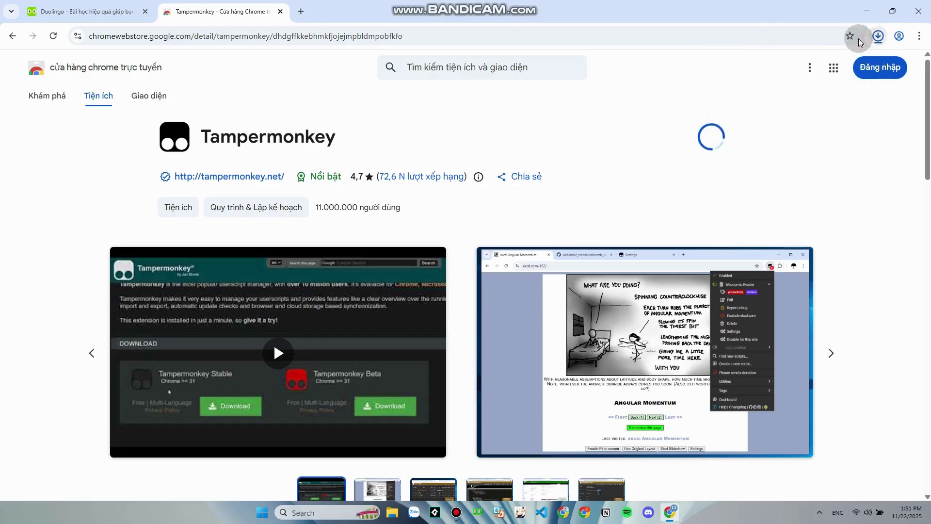
# Return to Duolingo and open Tampermonkey's 'Quản lý tiện ích' extension page
pyautogui.click(280, 11)
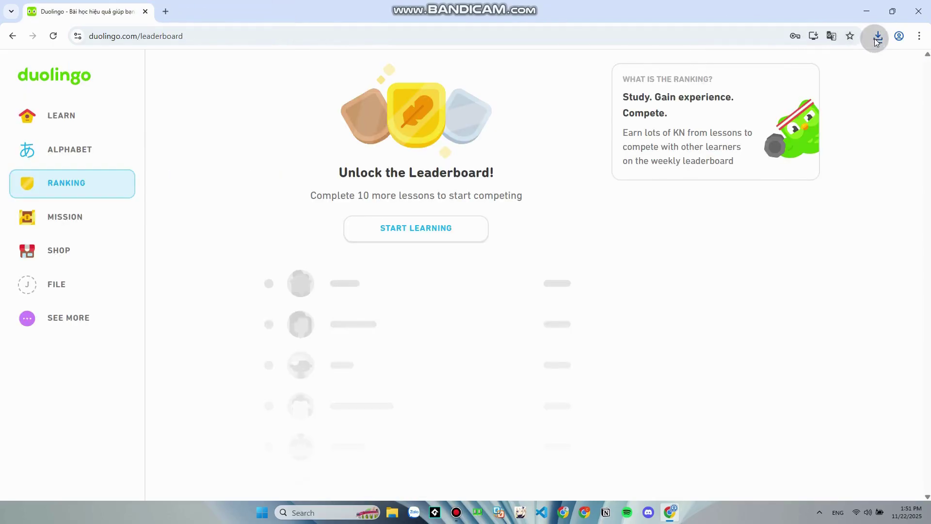
pyautogui.click(831, 64)
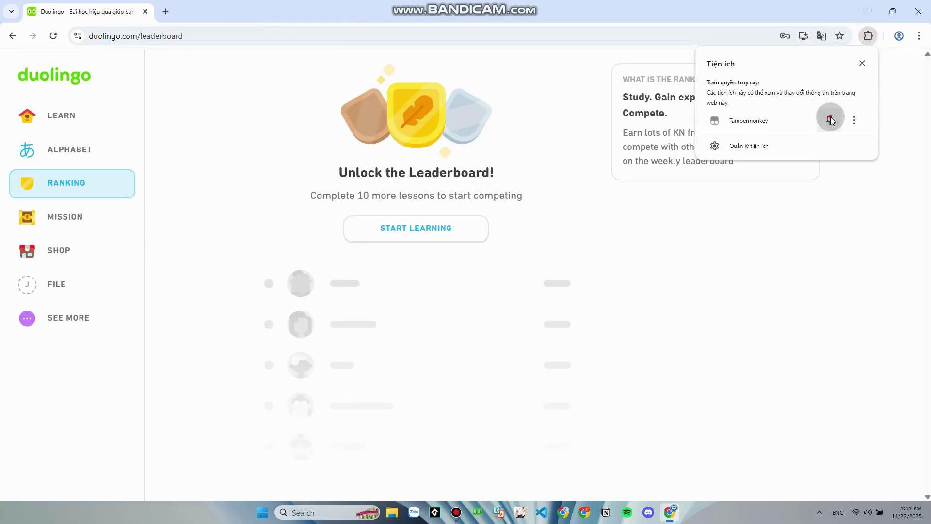
pyautogui.click(848, 36)
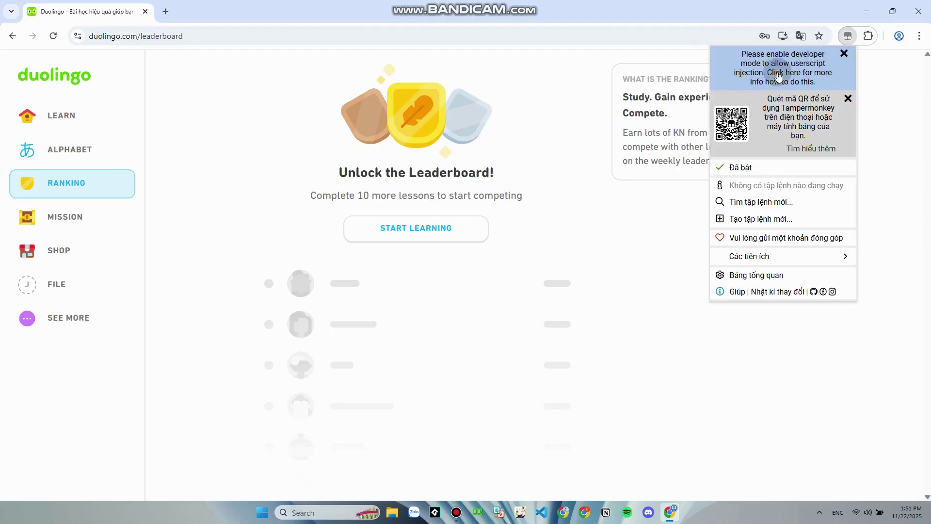
pyautogui.rightClick(848, 35)
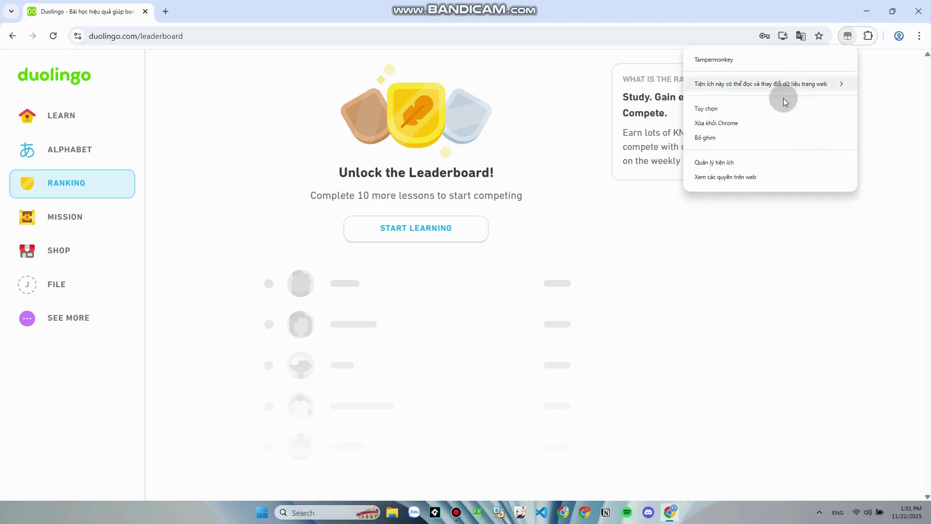
pyautogui.click(723, 165)
# Switch on 'Cho phép tập lệnh của người dùng' for Tampermonkey
pyautogui.scroll(-4, 181, 168)
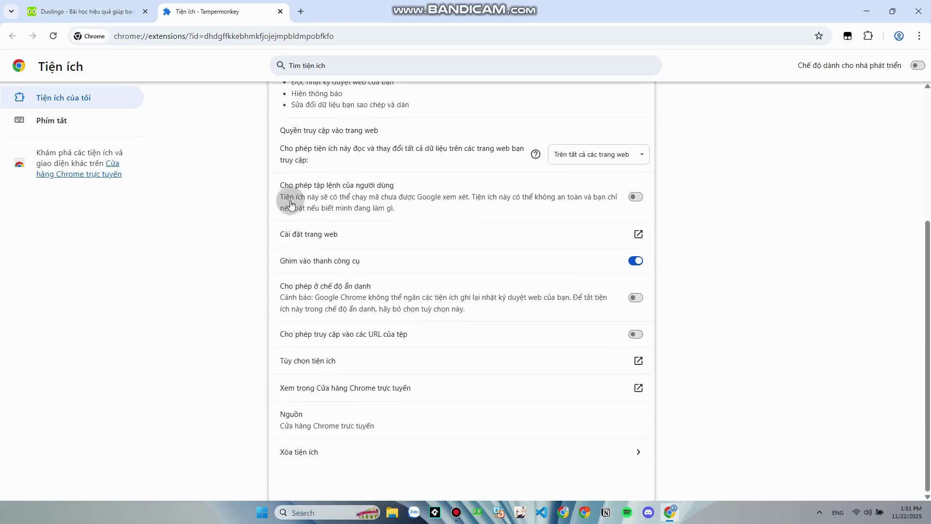
pyautogui.scroll(2, 536, 280)
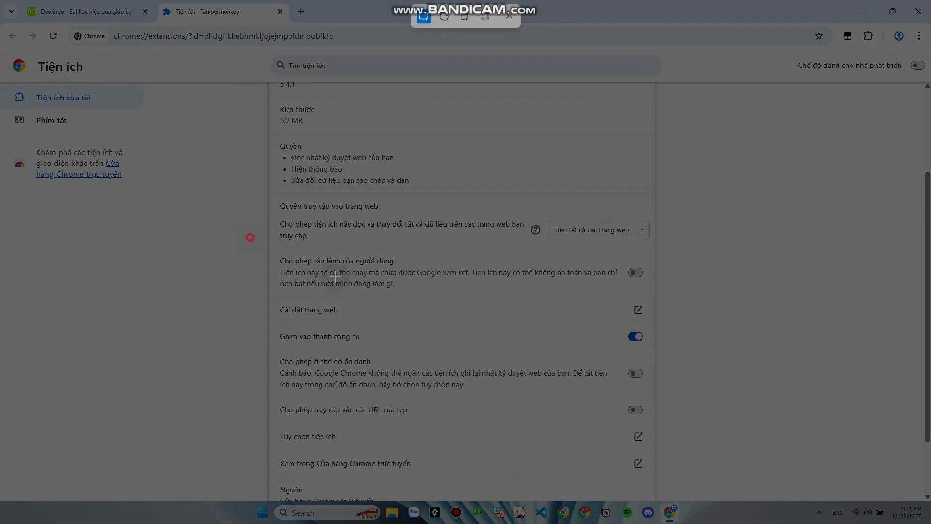
pyautogui.moveTo(249, 238); pyautogui.dragTo(264, 249)
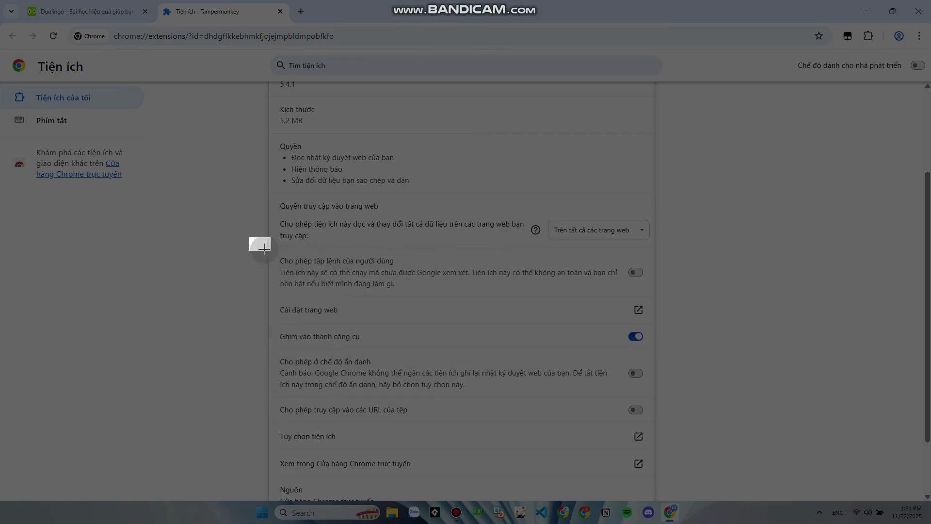
pyautogui.press('Escape')
pyautogui.rightClick(800, 160)
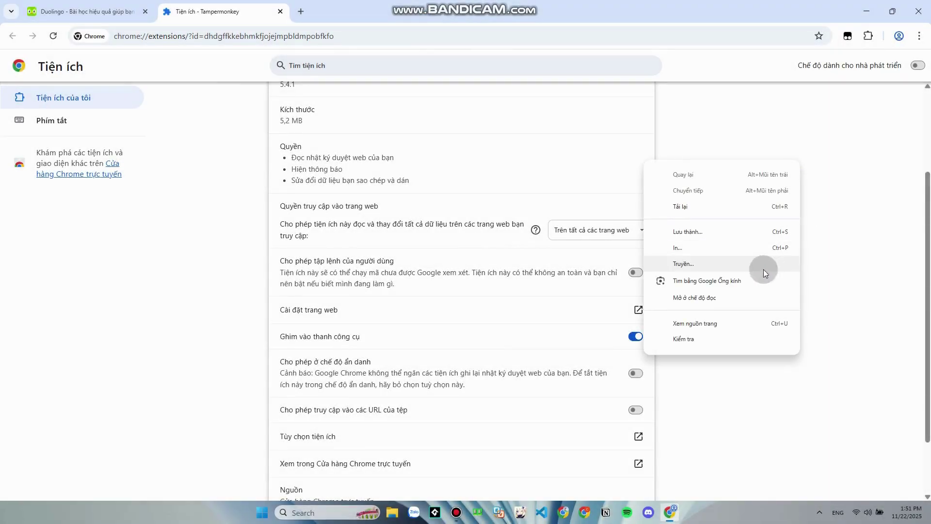
pyautogui.click(749, 388)
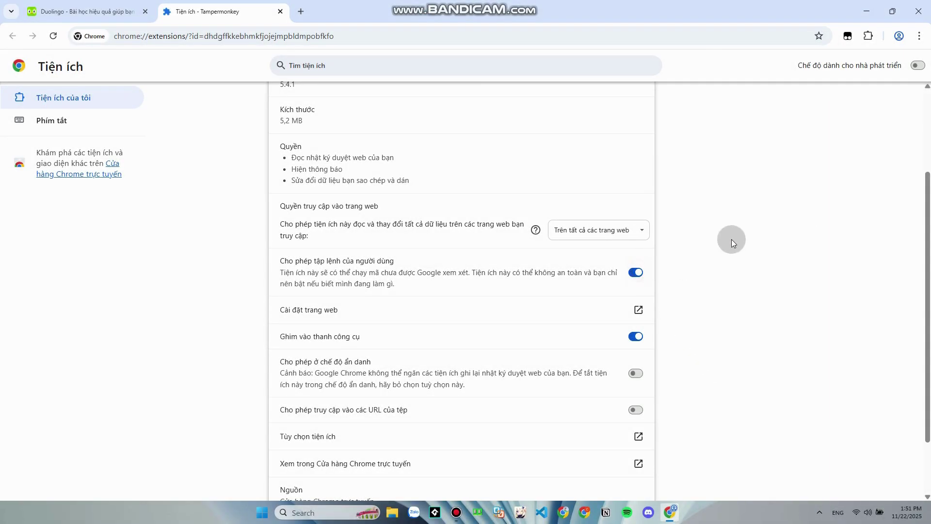
pyautogui.scroll(3, 732, 240)
pyautogui.scroll(-3, 539, 269)
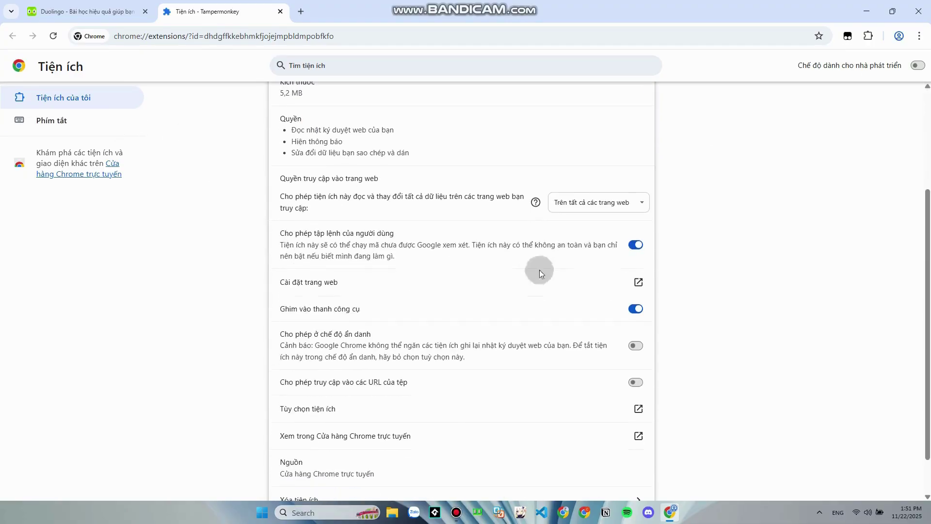
# Check Tampermonkey's user-script injection help, then reopen its extension settings page
pyautogui.click(282, 11)
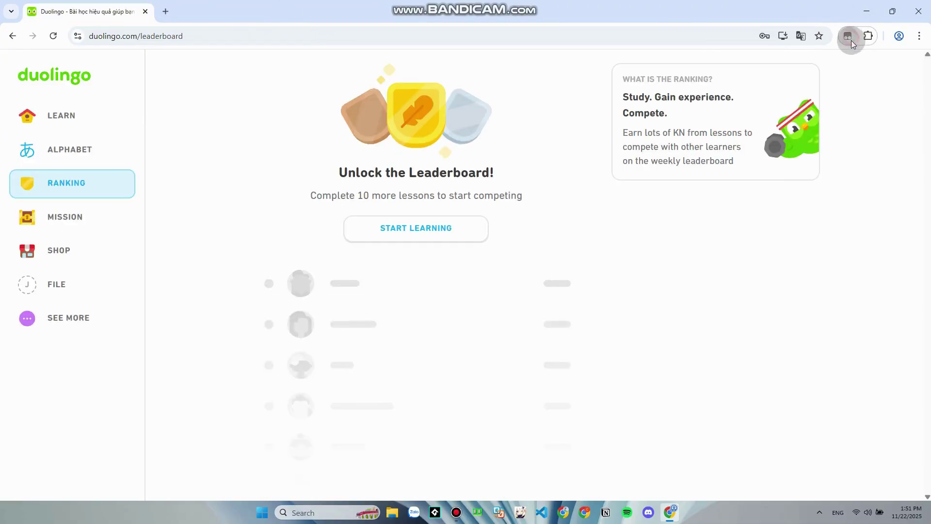
pyautogui.click(848, 36)
pyautogui.click(798, 71)
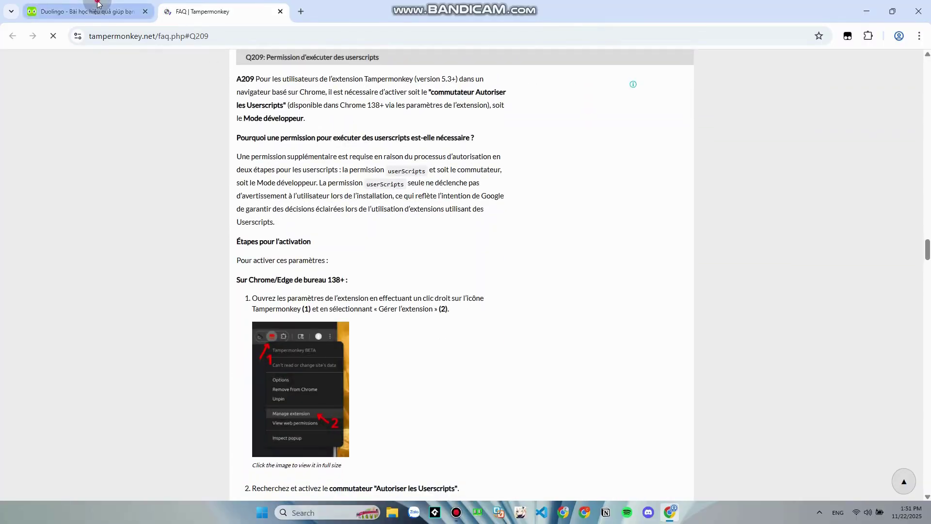
pyautogui.click(82, 11)
pyautogui.click(845, 35)
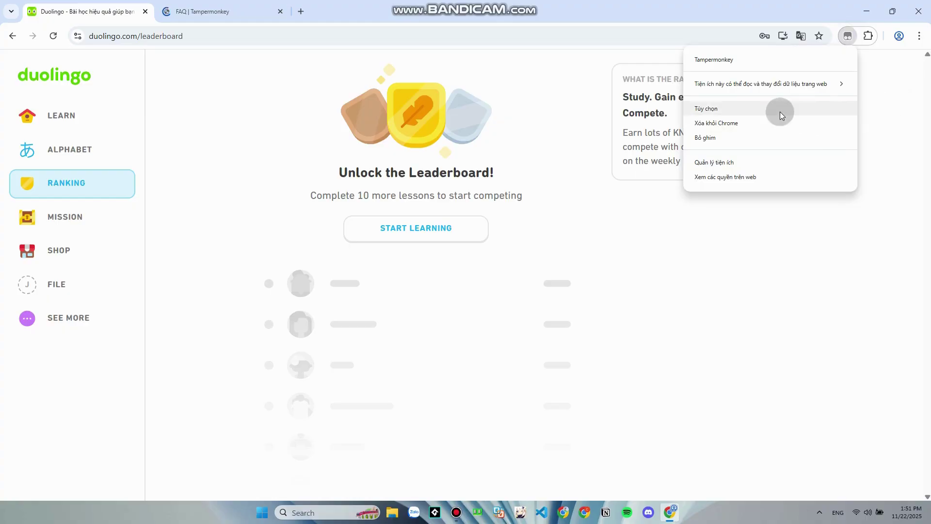
pyautogui.click(743, 163)
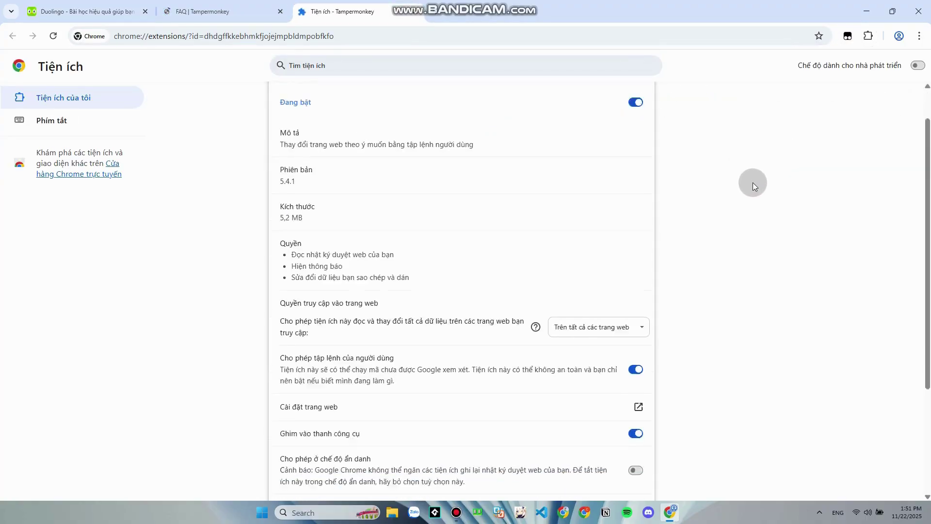
# Allow Tampermonkey in incognito and on file URLs, and turn on Developer mode
pyautogui.scroll(-3, 695, 228)
pyautogui.click(632, 300)
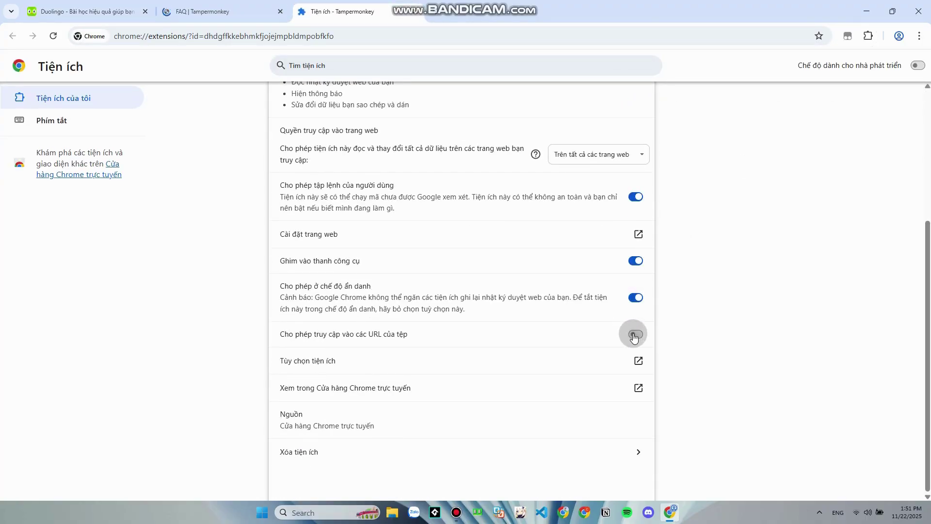
pyautogui.click(635, 334)
pyautogui.scroll(2, 597, 234)
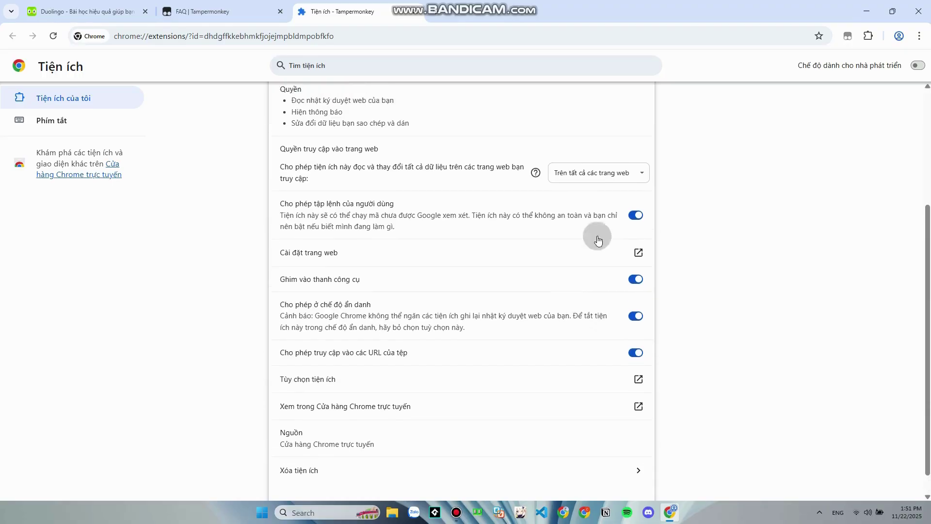
pyautogui.click(917, 70)
pyautogui.scroll(-4, 625, 193)
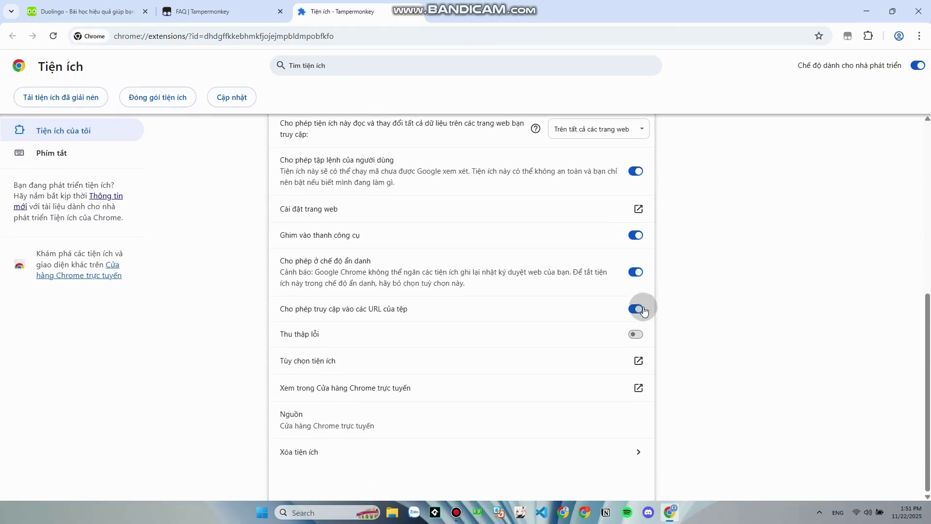
pyautogui.scroll(5, 598, 224)
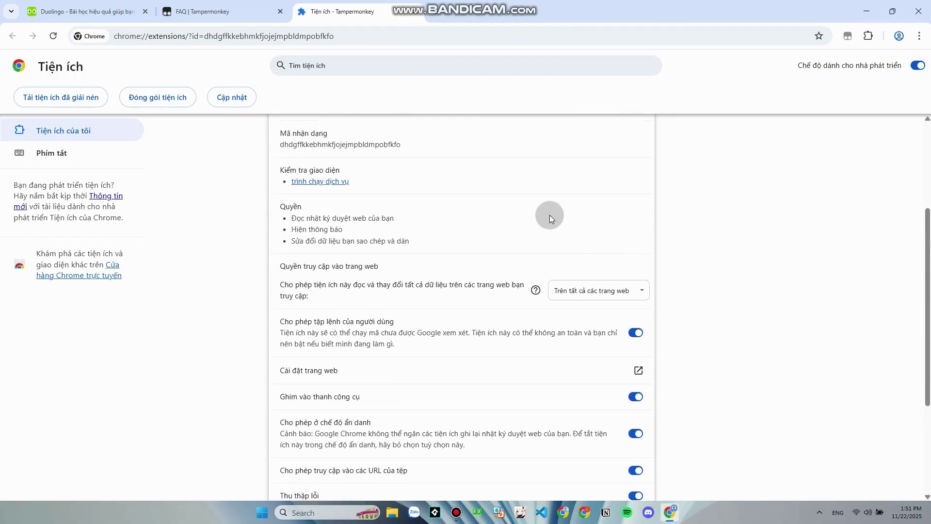
pyautogui.click(237, 10)
# Search for greasyfork and open the Greasy Fork site
pyautogui.click(279, 41)
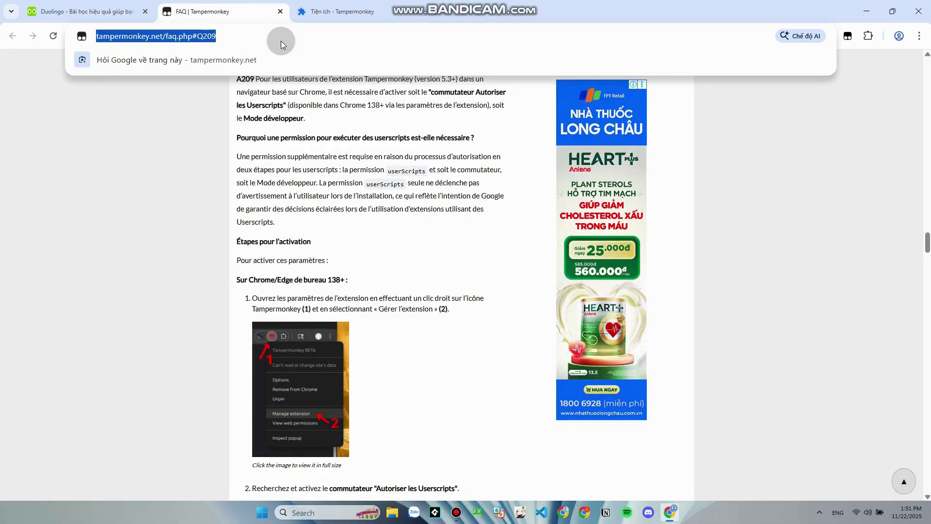
pyautogui.write('greasyfork')
pyautogui.press('Return')
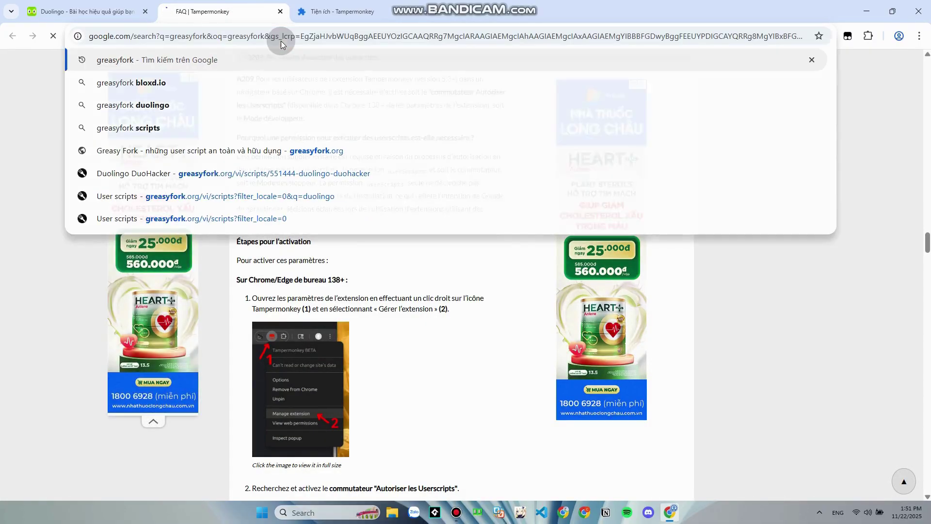
pyautogui.click(246, 179)
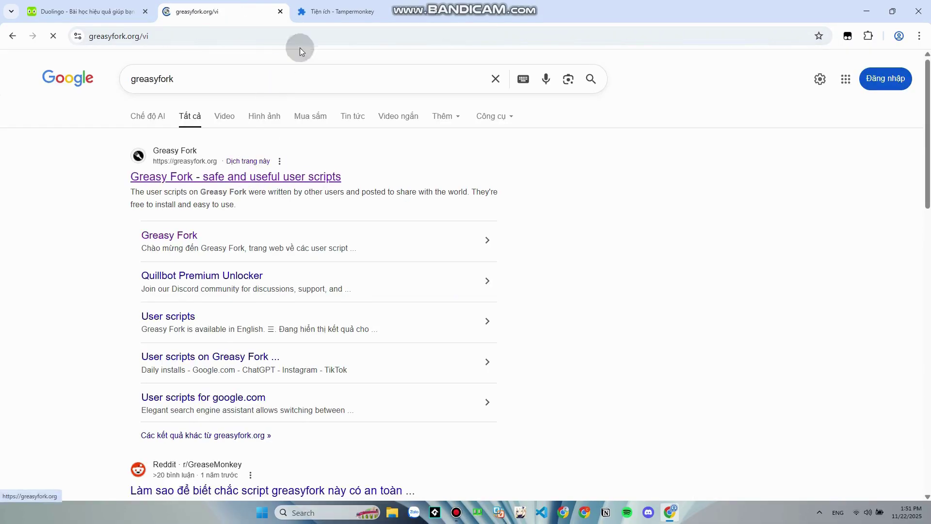
# Go to twisk.fun and open the DuoHacker script's Greasy Fork page
pyautogui.click(225, 39)
pyautogui.write('twisk.fun')
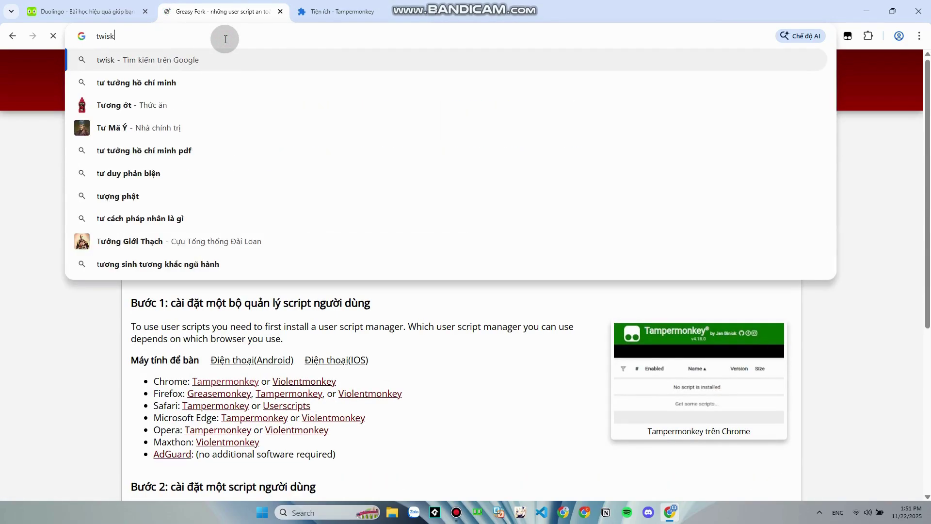
pyautogui.press('Return')
pyautogui.click(226, 38)
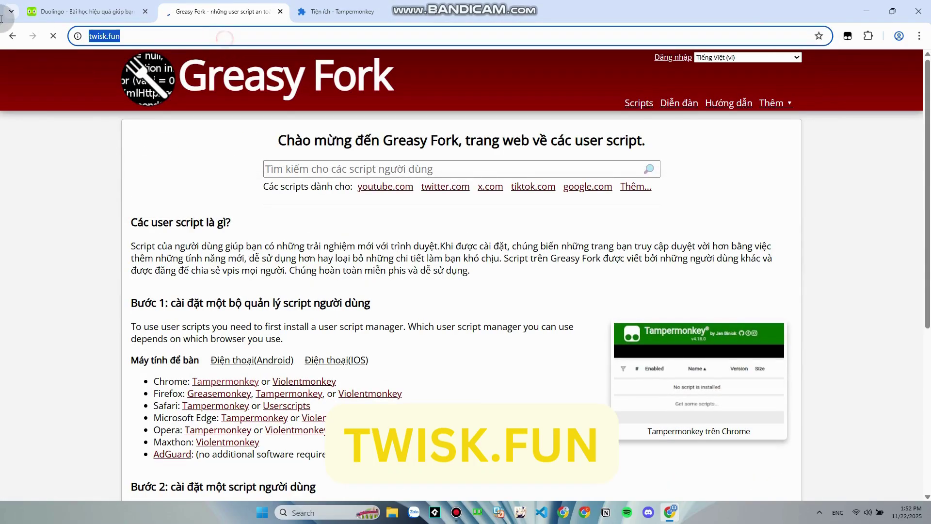
pyautogui.doubleClick(144, 34)
pyautogui.click(202, 160)
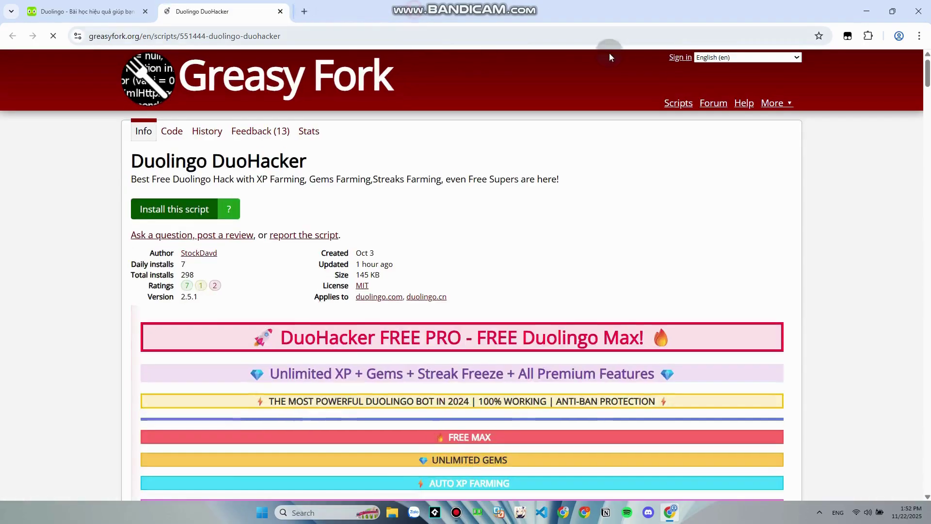
pyautogui.click(661, 193)
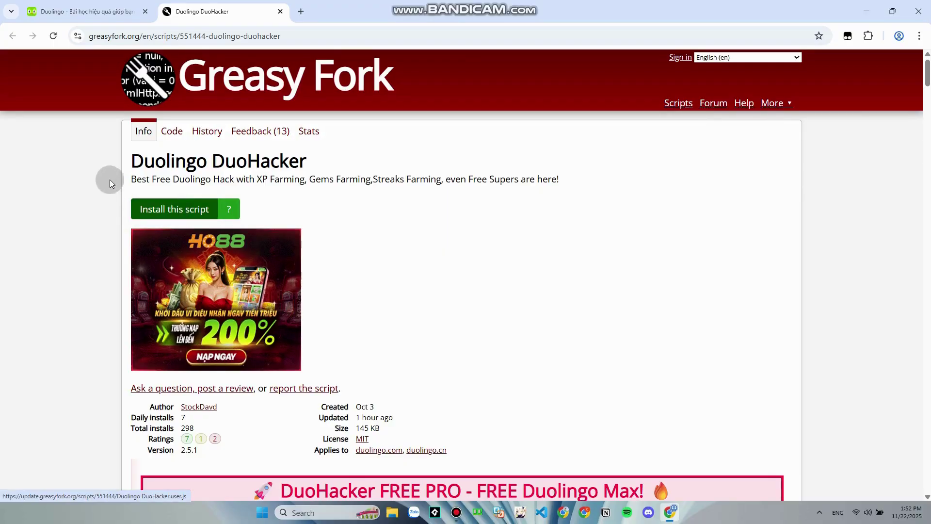
pyautogui.press('super+shift+s')
pyautogui.moveTo(97, 170)
pyautogui.mouseDown()
pyautogui.moveTo(287, 242)
pyautogui.moveTo(100, 173)
pyautogui.mouseUp()
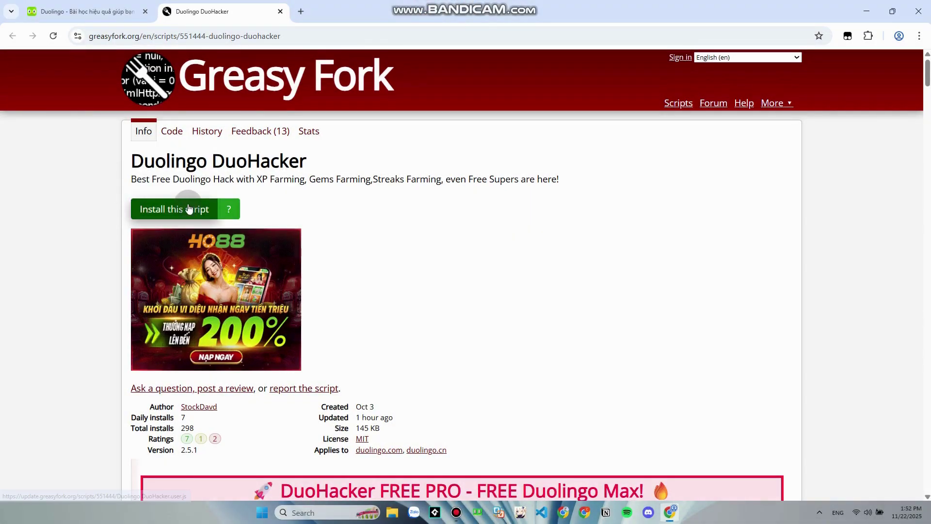
# Install the DuoHacker v2.5.1 userscript into Tampermonkey and close the script tab
pyautogui.click(190, 209)
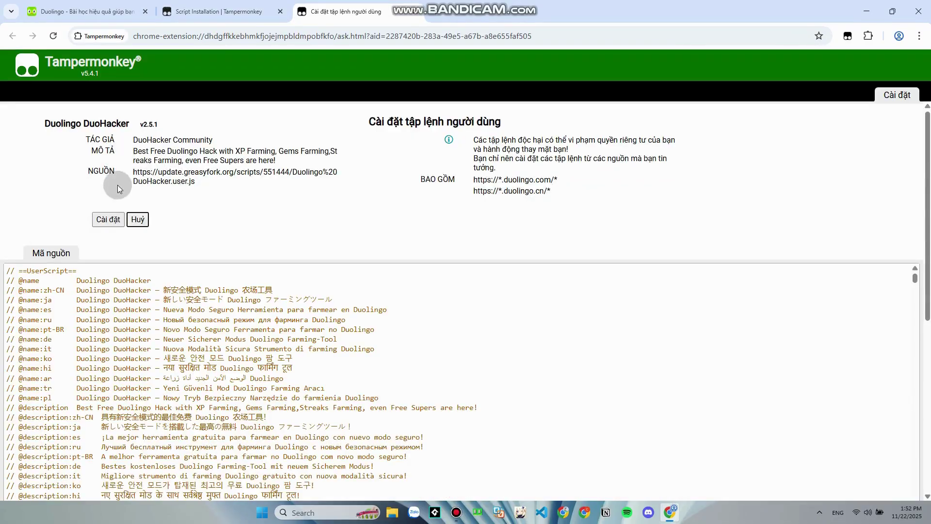
pyautogui.click(106, 217)
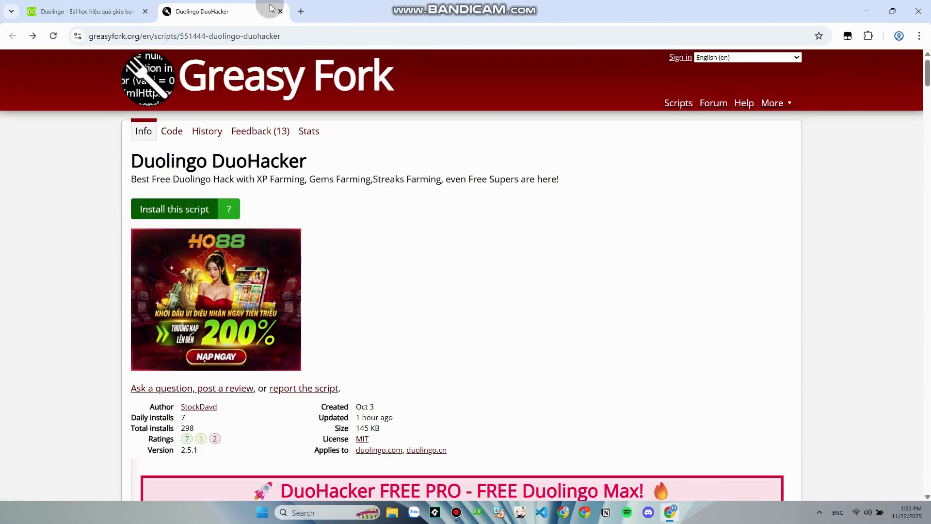
pyautogui.click(280, 10)
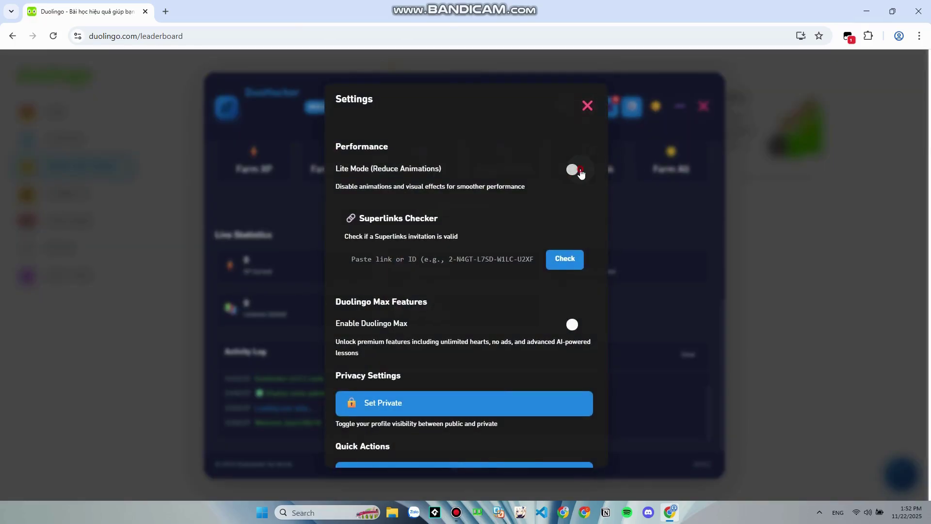
# Turn on DuoHacker's Lite Mode, then return to the leaderboard and reopen the panel
pyautogui.click(576, 170)
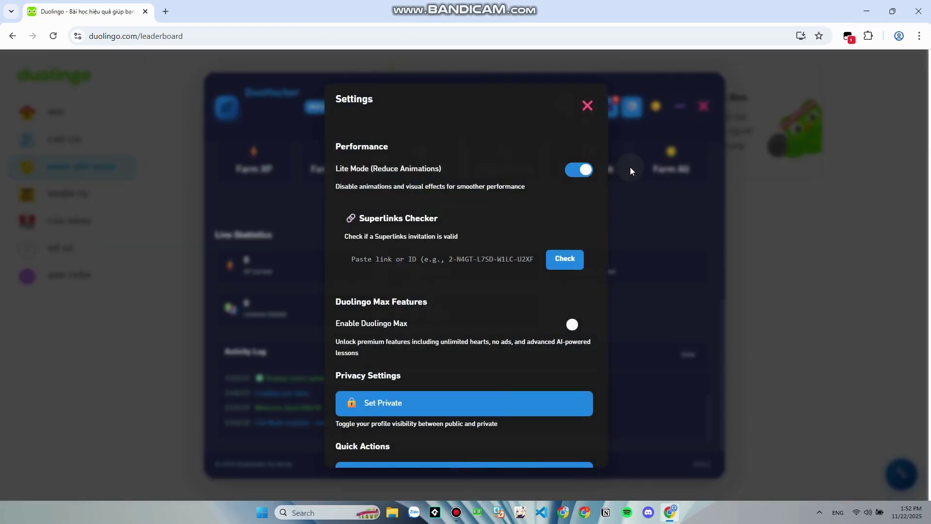
pyautogui.click(671, 115)
pyautogui.click(75, 115)
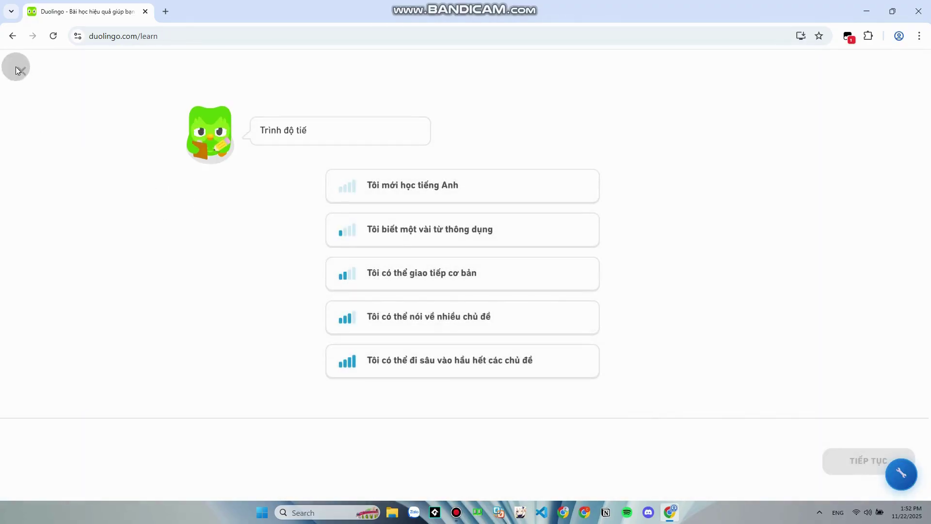
pyautogui.click(18, 70)
pyautogui.click(72, 187)
pyautogui.click(87, 170)
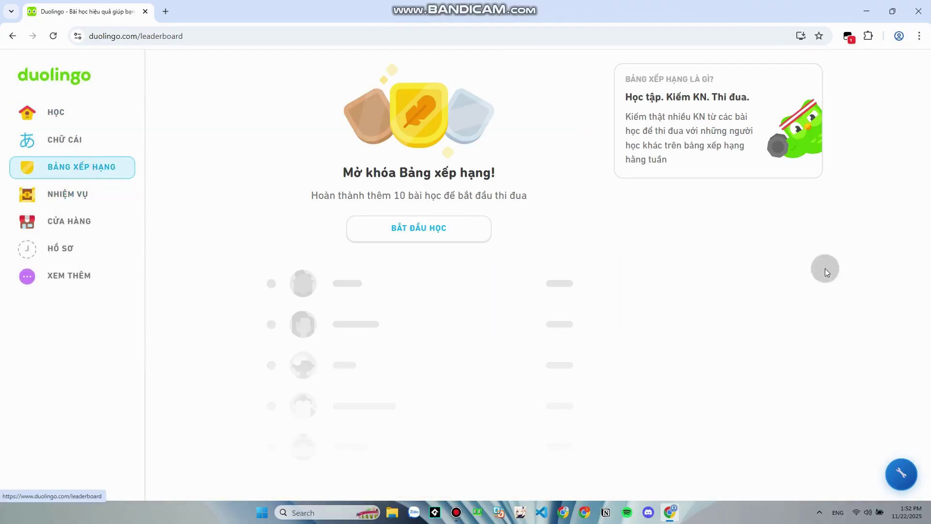
pyautogui.click(901, 474)
pyautogui.scroll(2, 396, 266)
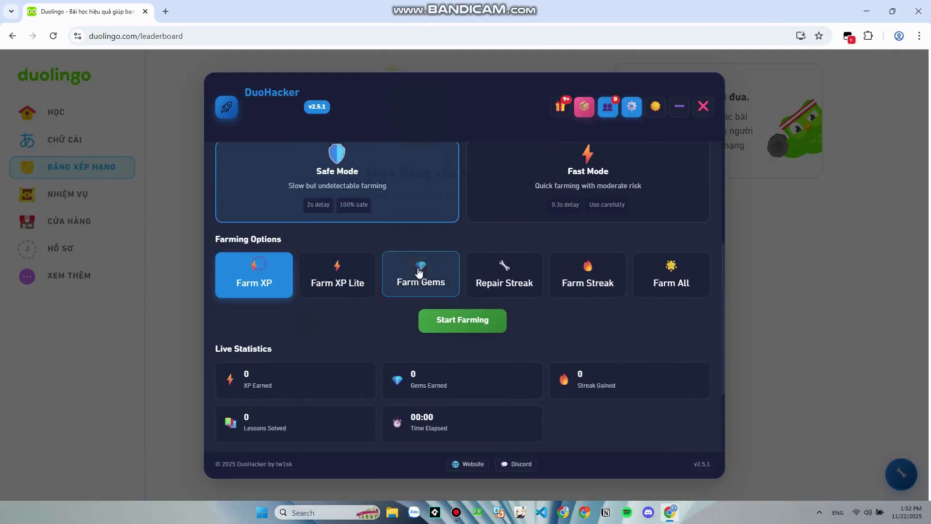
pyautogui.scroll(3, 407, 272)
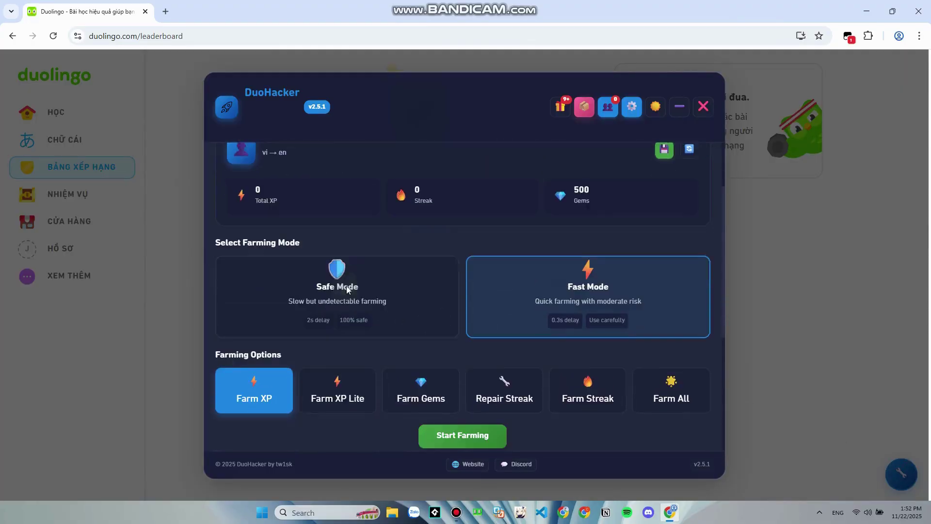
pyautogui.scroll(-5, 348, 290)
# Start DuoHacker farming XP in Fast Mode
pyautogui.click(487, 216)
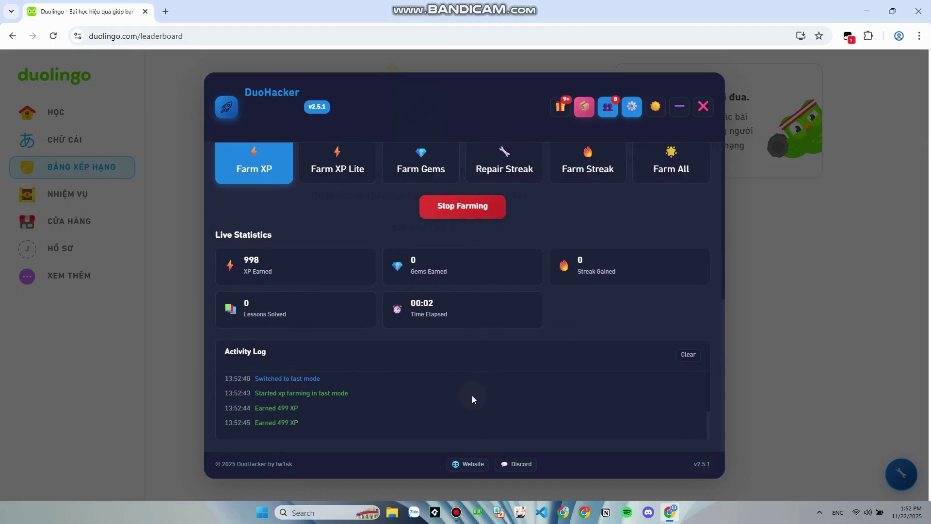
pyautogui.scroll(6, 597, 263)
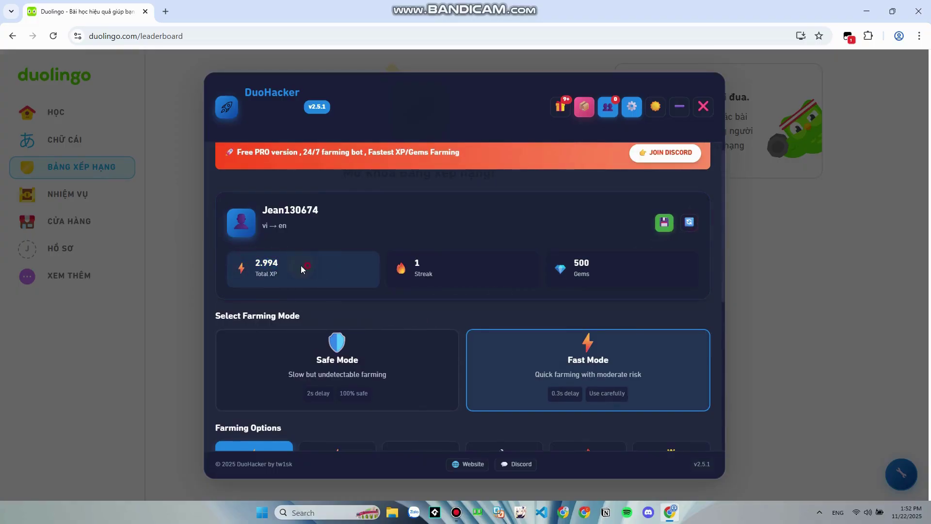
pyautogui.scroll(-6, 305, 226)
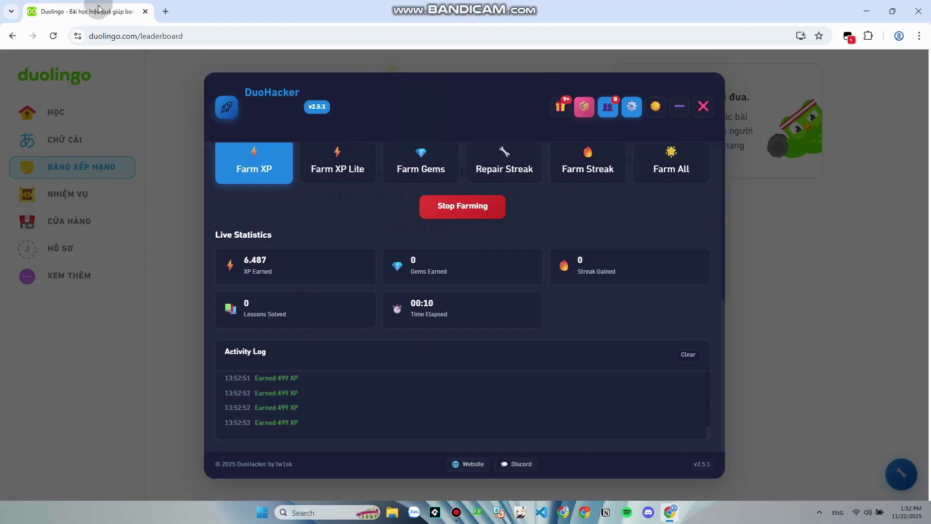
# Copy the leaderboard URL and load it in a new tab
pyautogui.hotkey('ctrl', 'l')
pyautogui.hotkey('ctrl', 'c')
pyautogui.click(165, 11)
pyautogui.hotkey('ctrl', 'v')
pyautogui.press('Return')
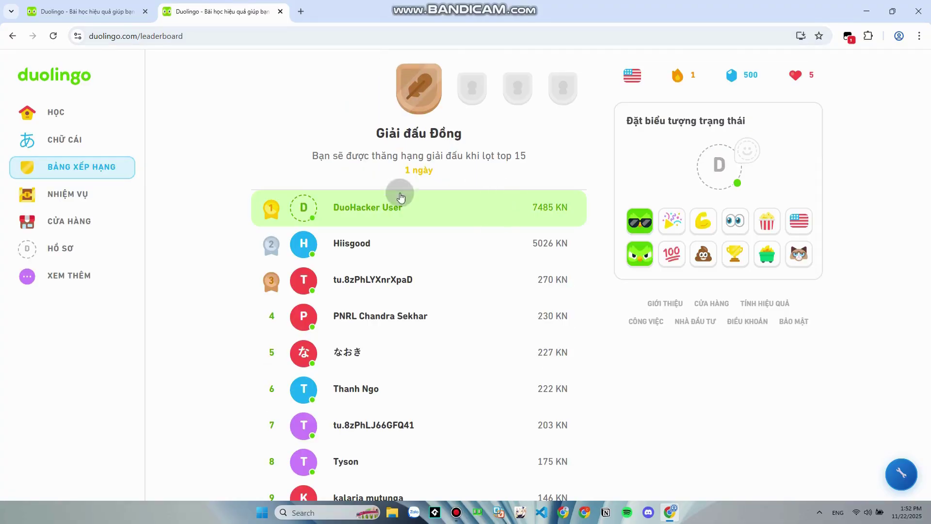
# Inspect the second-place user's profile, then your own profile's display name
pyautogui.click(353, 239)
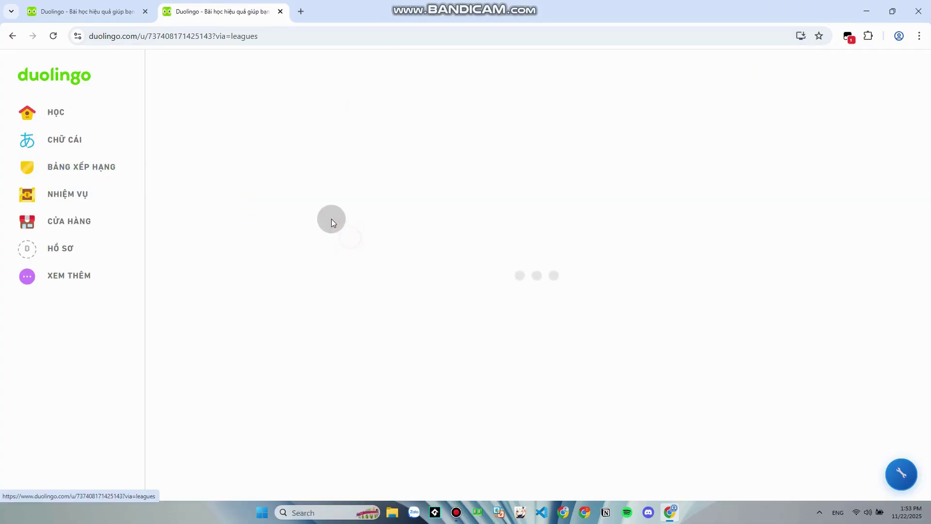
pyautogui.click(17, 188)
pyautogui.click(62, 242)
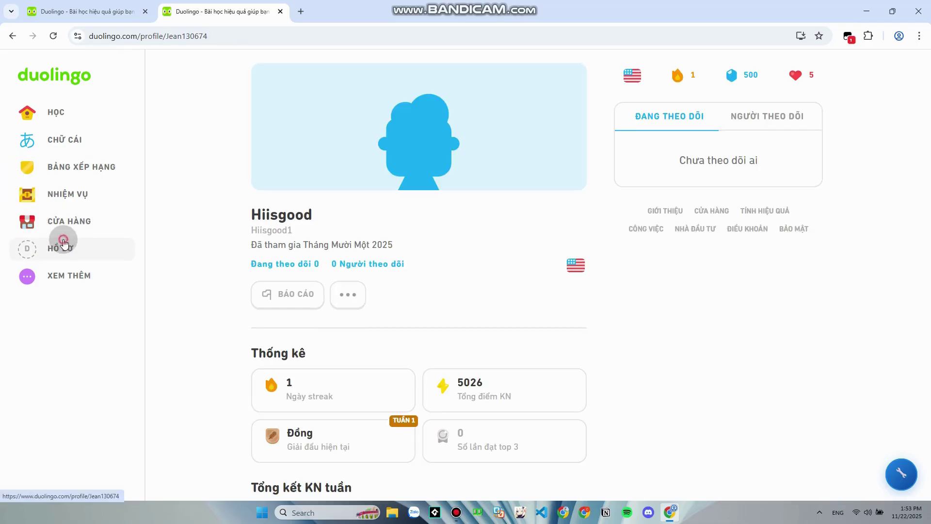
pyautogui.moveTo(258, 221); pyautogui.dragTo(381, 214)
pyautogui.moveTo(435, 335); pyautogui.dragTo(468, 344)
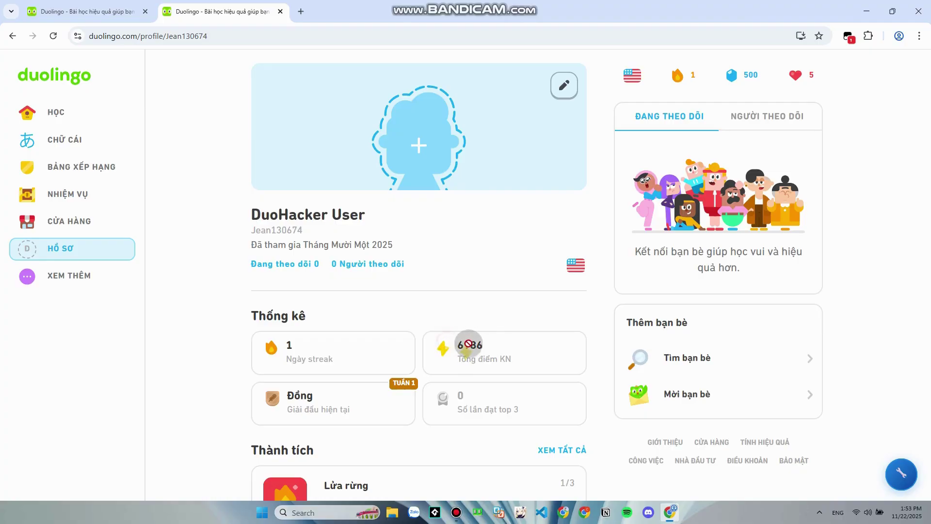
pyautogui.moveTo(374, 218); pyautogui.dragTo(260, 208)
pyautogui.click(488, 303)
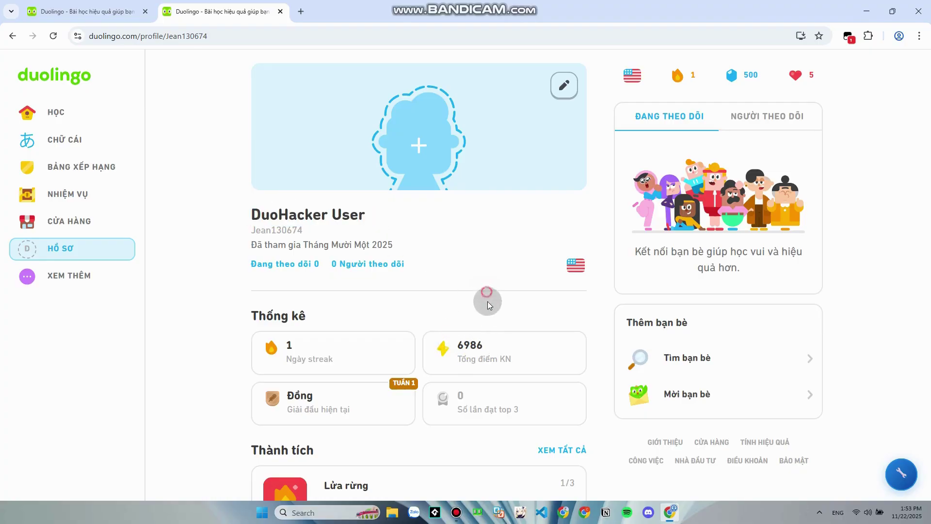
# Stop XP farming and start DuoHacker farming gems instead
pyautogui.click(75, 4)
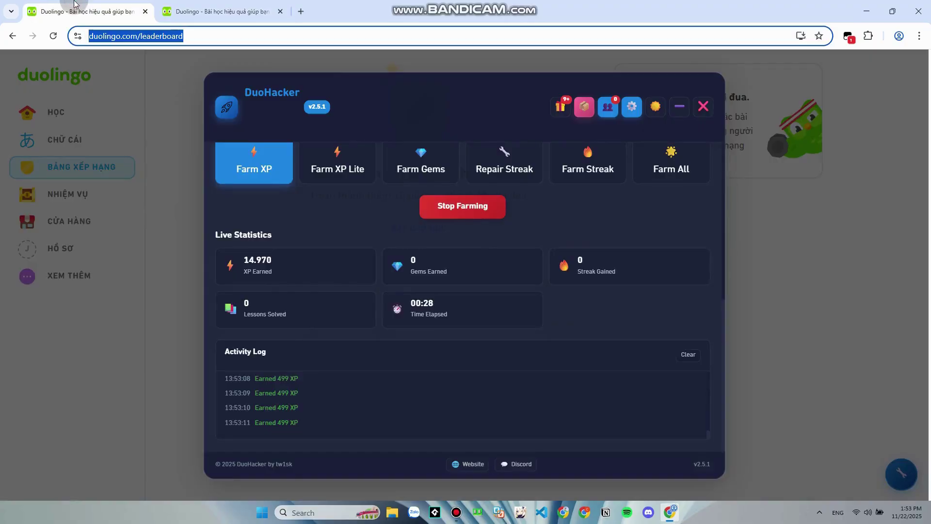
pyautogui.click(455, 207)
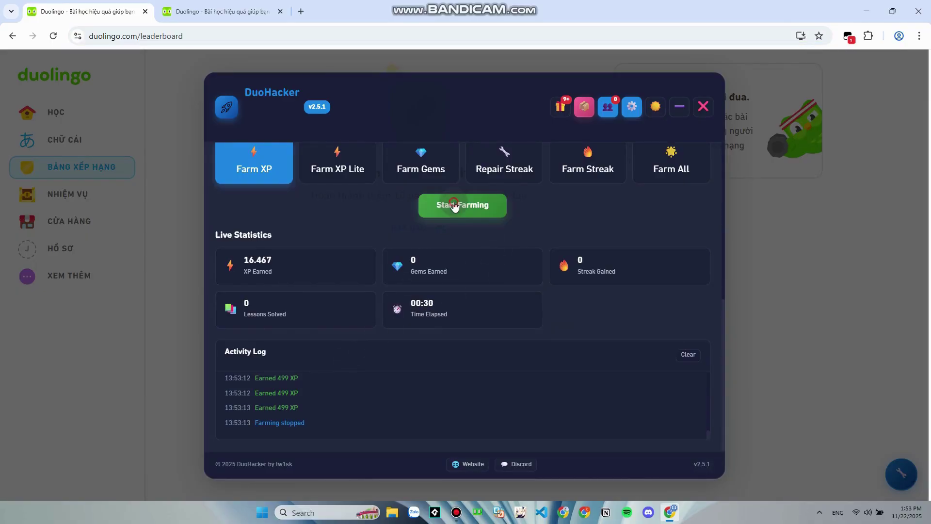
pyautogui.scroll(1, 427, 218)
pyautogui.click(426, 216)
pyautogui.click(441, 241)
pyautogui.scroll(-1, 403, 298)
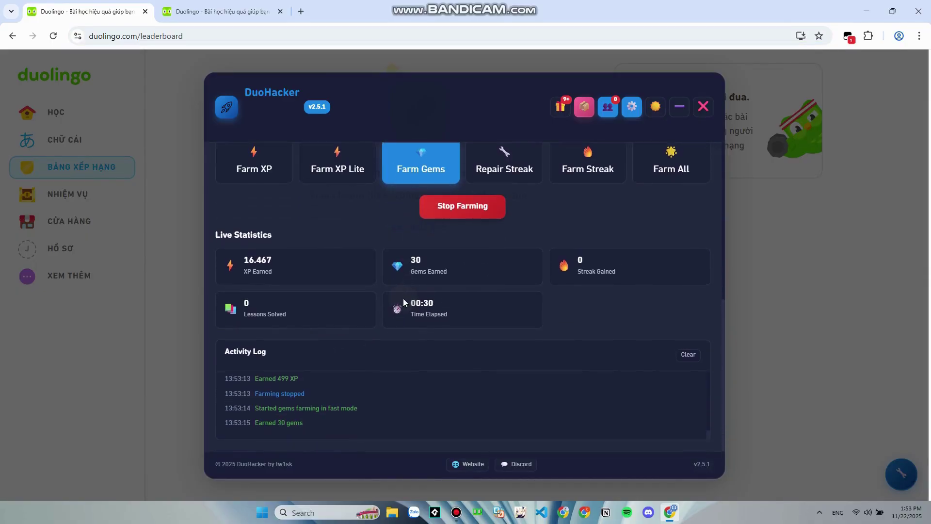
# Open DuoHacker's Free Item Shop and check Duolingo's shop Streak Freeze count
pyautogui.click(585, 108)
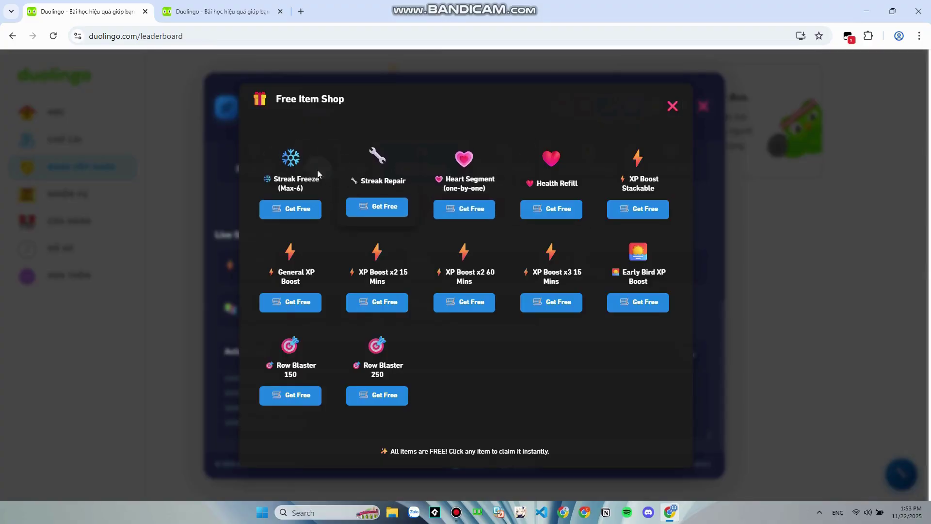
pyautogui.click(262, 11)
pyautogui.moveTo(747, 75)
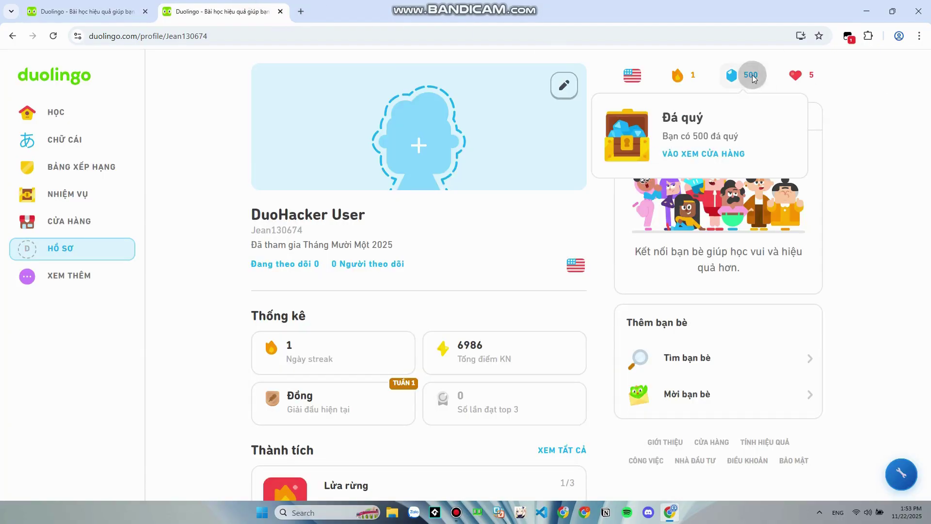
pyautogui.click(716, 154)
pyautogui.scroll(-2, 501, 325)
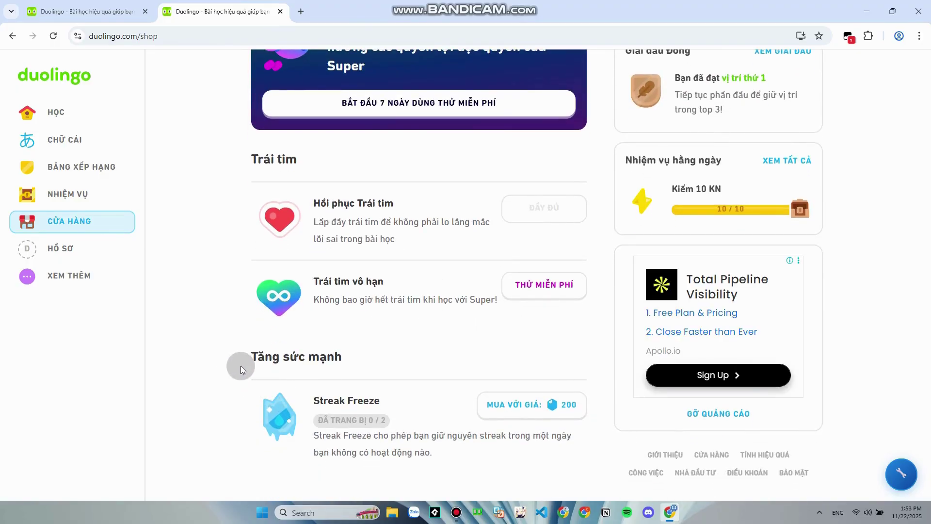
pyautogui.press('super+shift+s')
pyautogui.moveTo(234, 348)
pyautogui.mouseDown()
pyautogui.moveTo(502, 483)
pyautogui.moveTo(585, 489)
pyautogui.moveTo(307, 437)
pyautogui.moveTo(242, 370)
pyautogui.moveTo(235, 277)
pyautogui.mouseUp()
# Claim a free Streak Freeze, then close and reopen the Free Item Shop
pyautogui.click(122, 10)
pyautogui.click(300, 207)
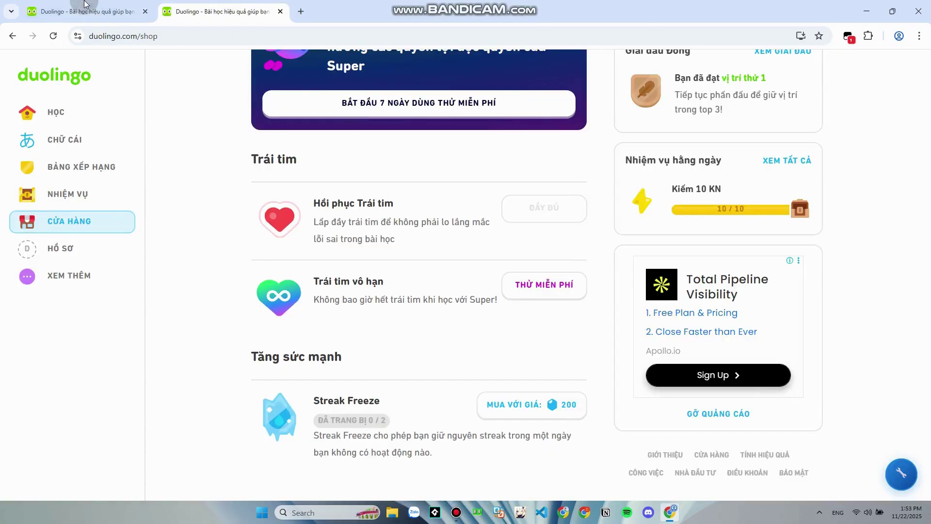
pyautogui.click(85, 5)
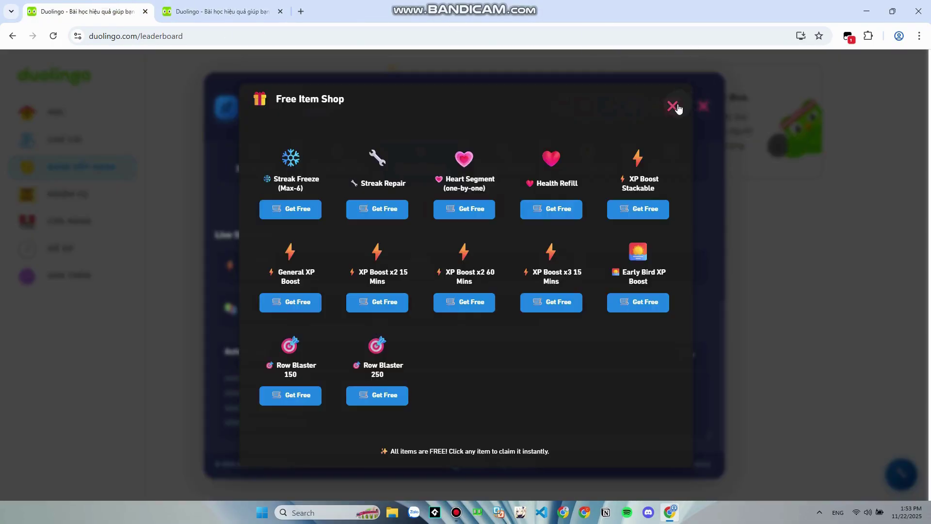
pyautogui.click(682, 103)
pyautogui.click(587, 114)
# Claim another free Streak Freeze and confirm the shop shows it equipped 2 / 2
pyautogui.click(314, 213)
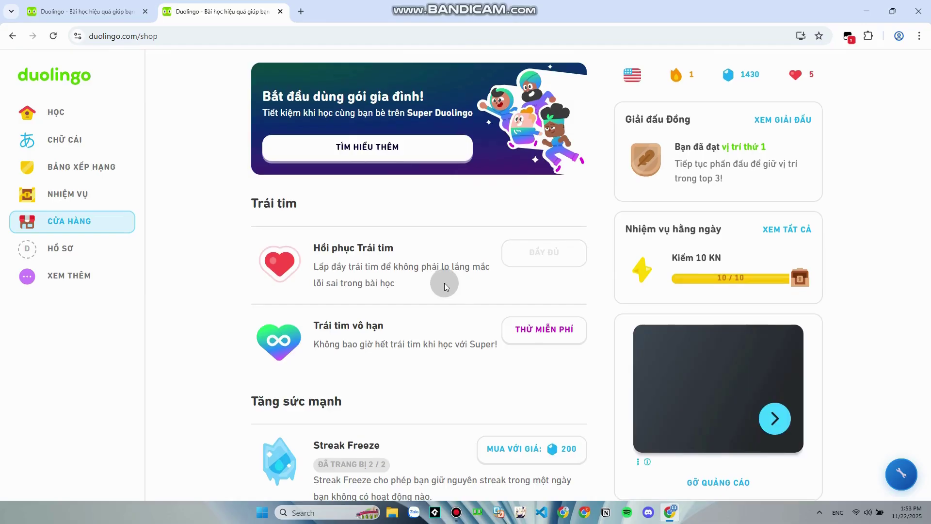
pyautogui.scroll(-1, 444, 283)
pyautogui.moveTo(357, 397)
pyautogui.mouseDown()
pyautogui.moveTo(412, 400)
pyautogui.moveTo(370, 395)
pyautogui.mouseUp()
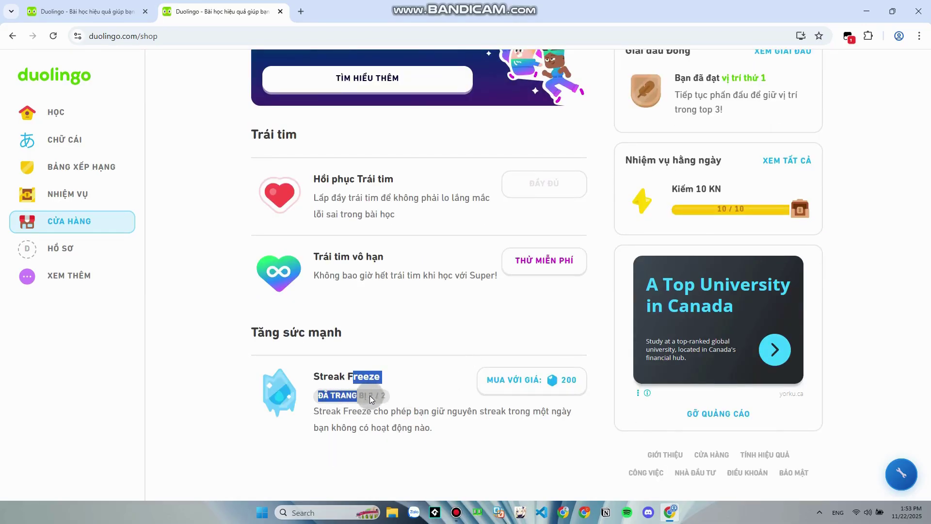
pyautogui.tripleClick(371, 396)
pyautogui.click(371, 394)
pyautogui.click(266, 357)
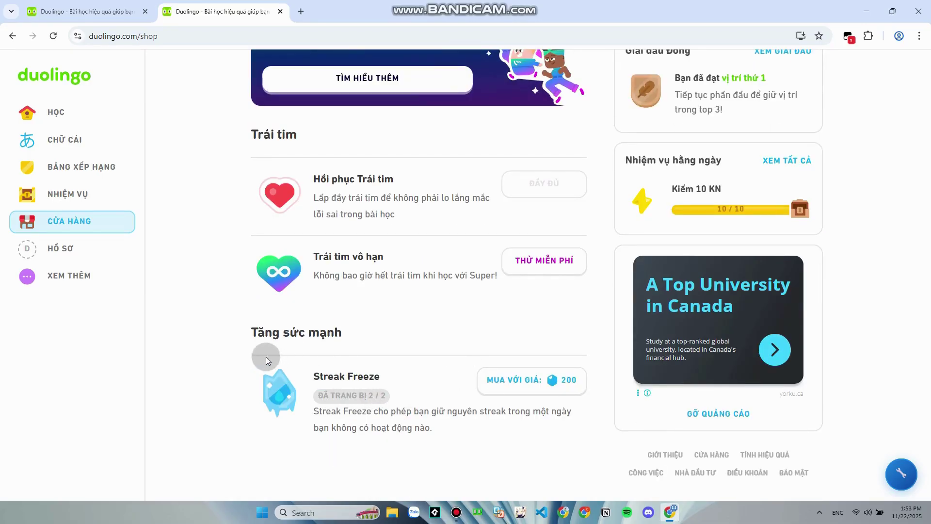
# Start a screen capture of the shop, cancel it, and return to the leaderboard tab
pyautogui.press('super+shift+s')
pyautogui.moveTo(222, 323)
pyautogui.mouseDown()
pyautogui.moveTo(601, 480)
pyautogui.moveTo(287, 341)
pyautogui.moveTo(218, 327)
pyautogui.mouseUp()
pyautogui.press('Escape')
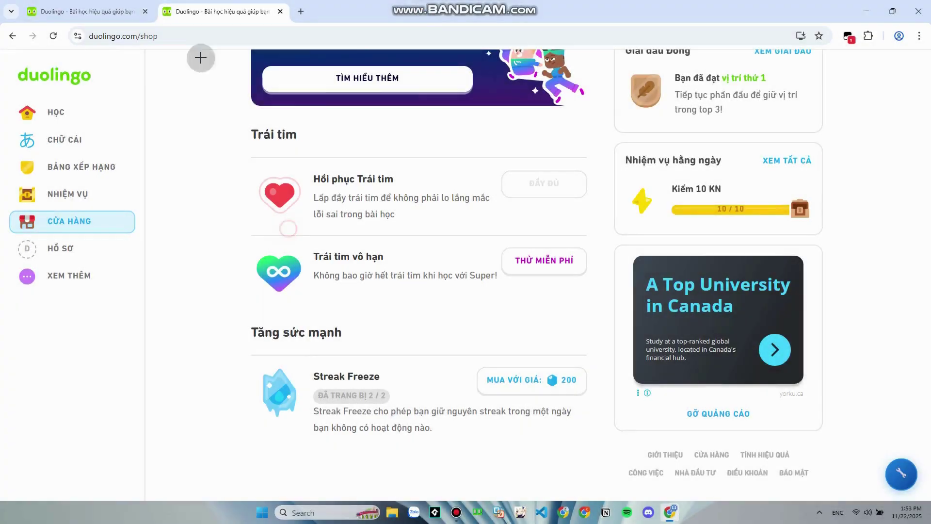
pyautogui.hotkey('ctrl', 'Tab')
# Close the free item shop, get a free Super invite link, and copy it
pyautogui.click(672, 106)
pyautogui.click(561, 105)
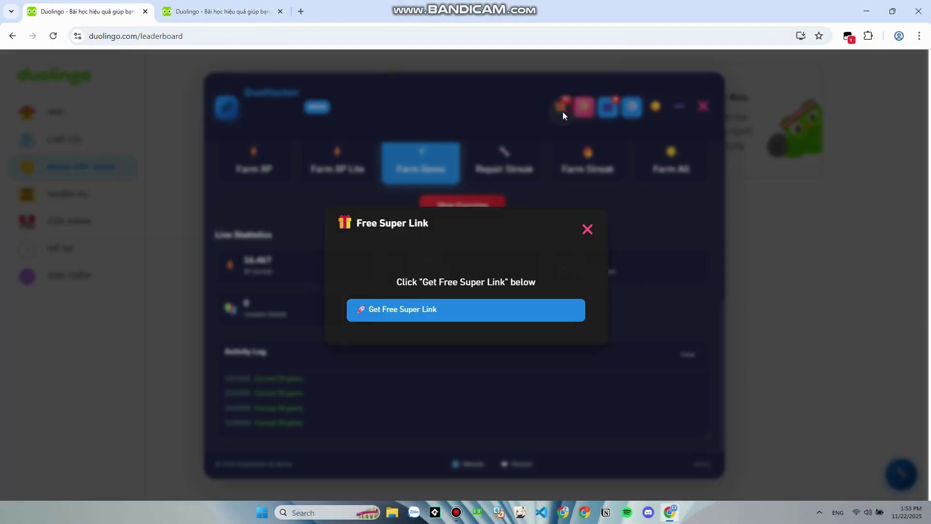
pyautogui.click(452, 308)
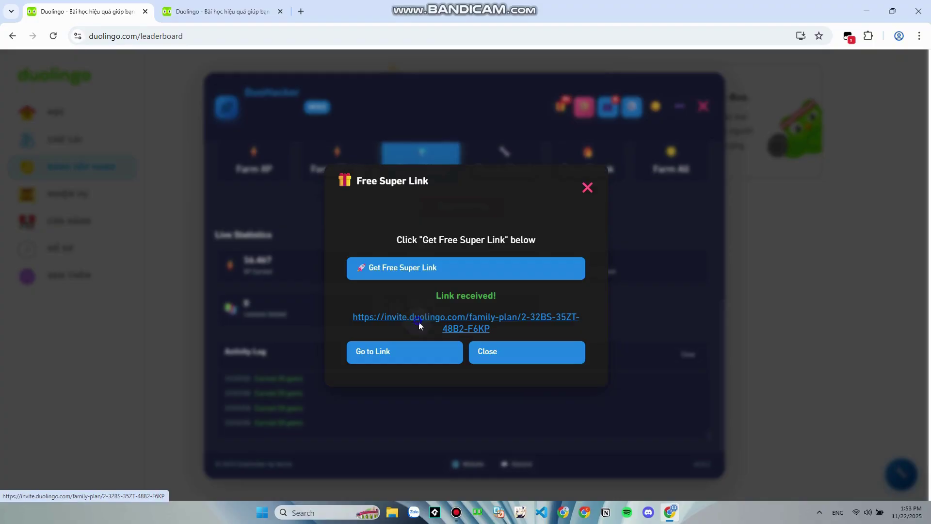
pyautogui.rightClick(417, 318)
pyautogui.click(460, 418)
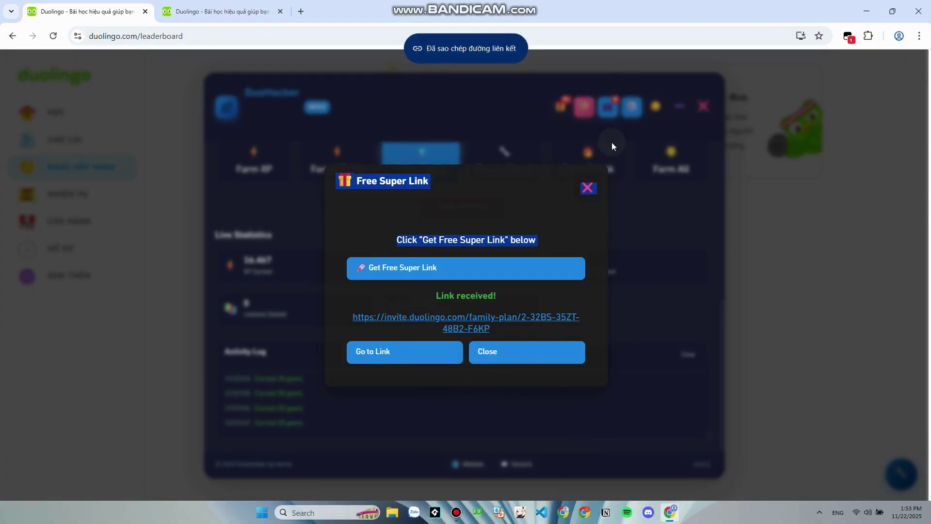
pyautogui.click(591, 189)
# Verify the copied link as Working in DuoHacker's Superlinks Checker and enable Duolingo Max
pyautogui.click(632, 107)
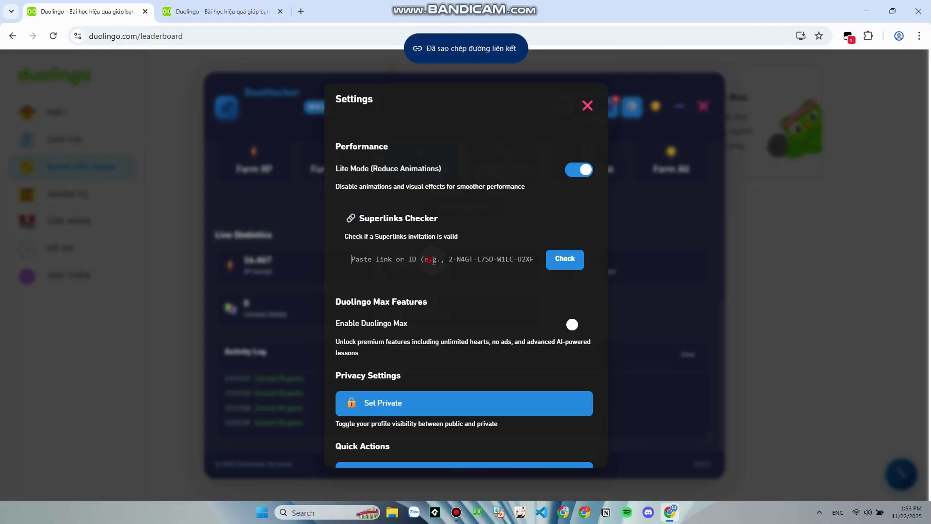
pyautogui.click(540, 261)
pyautogui.hotkey('ctrl', 'v')
pyautogui.click(565, 262)
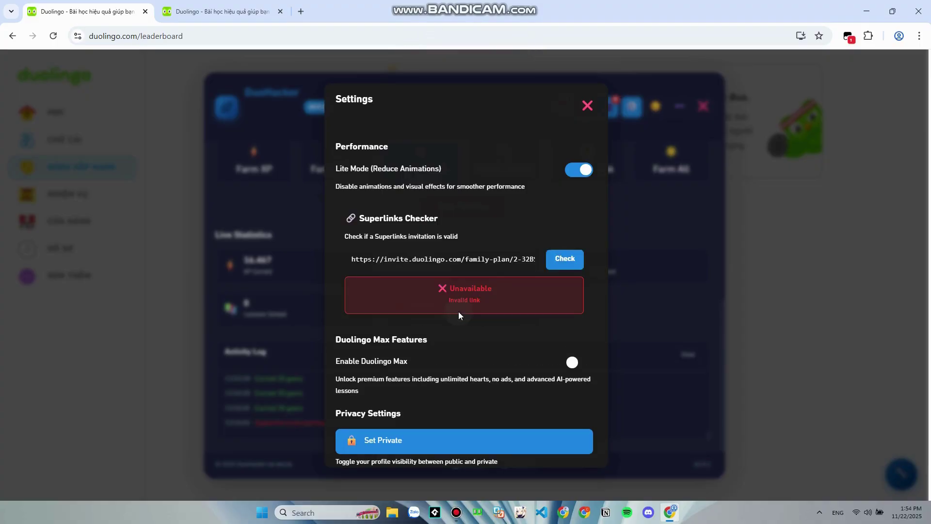
pyautogui.moveTo(447, 265); pyautogui.dragTo(616, 267)
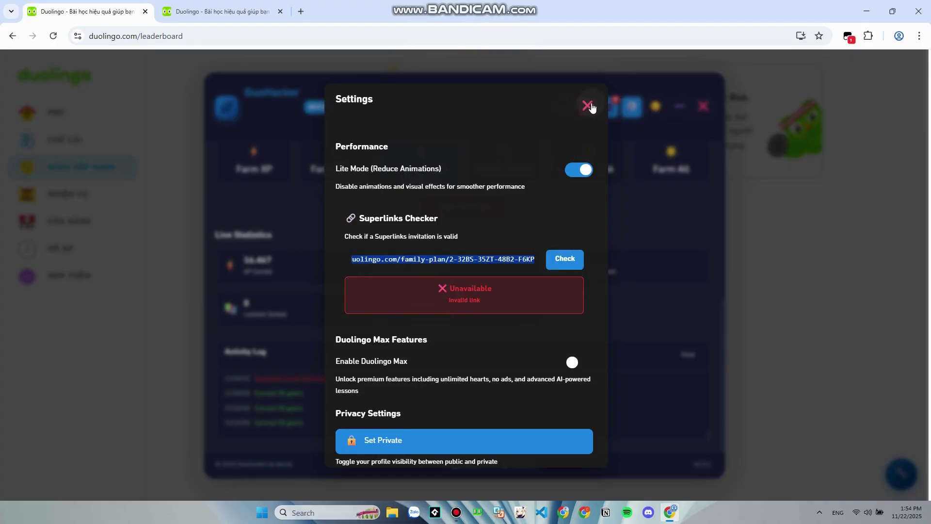
pyautogui.click(566, 259)
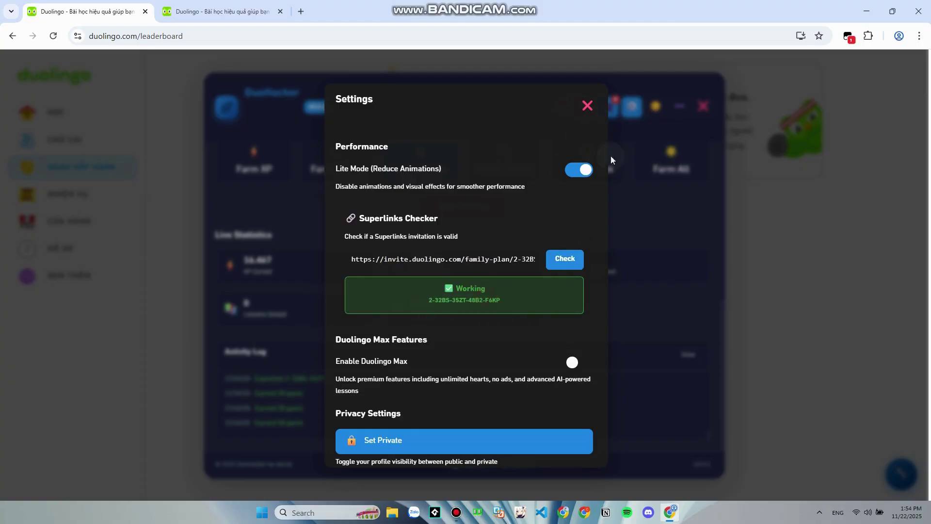
pyautogui.click(572, 364)
pyautogui.click(587, 106)
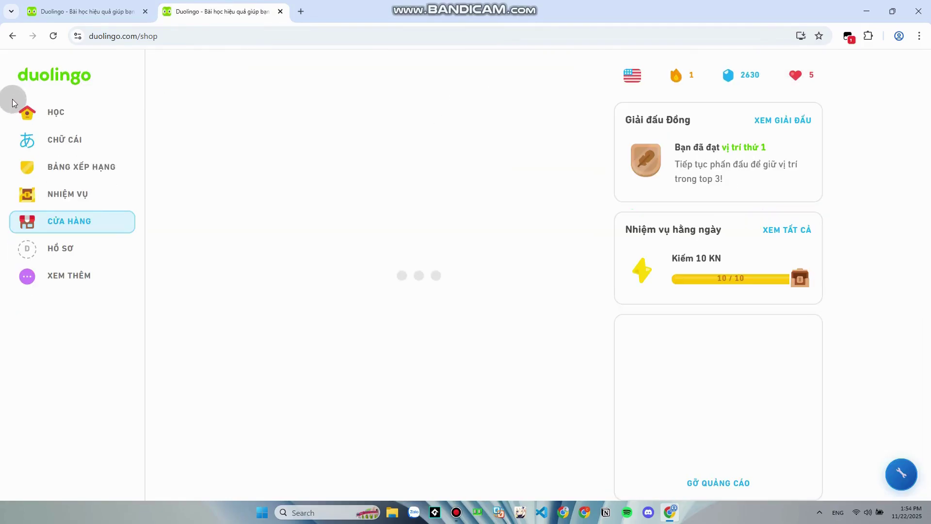
# Go to the HỌC learning path, dismissing the level placement question and guidebook tip
pyautogui.click(42, 112)
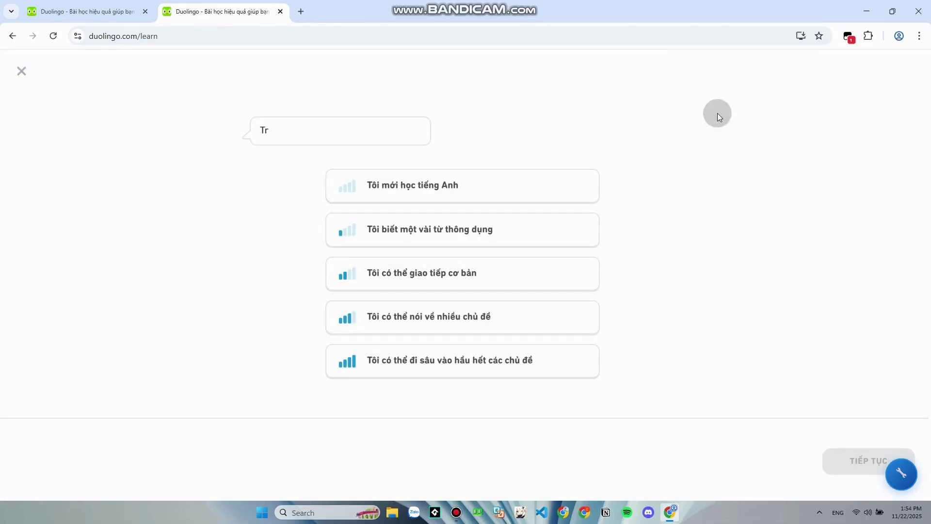
pyautogui.click(21, 72)
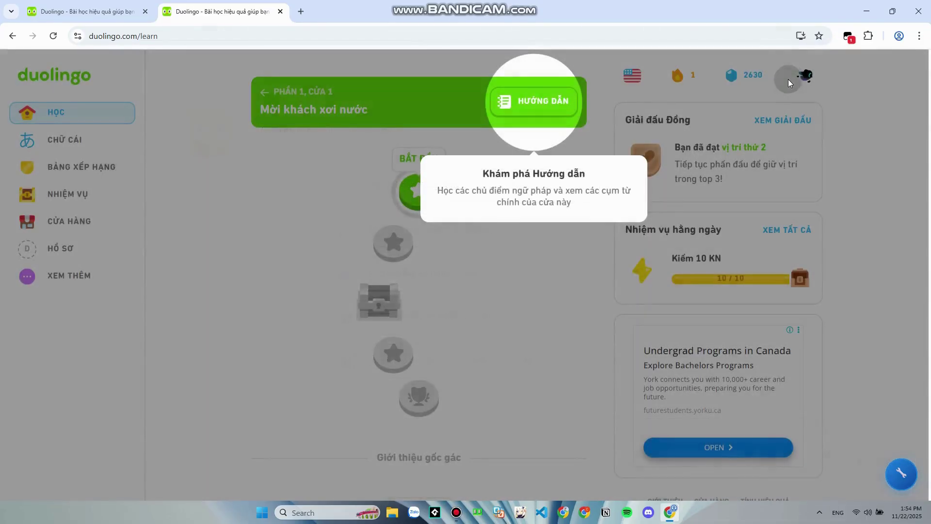
pyautogui.click(695, 115)
# Open the account settings and switch to the Hồ sơ profile section
pyautogui.click(771, 95)
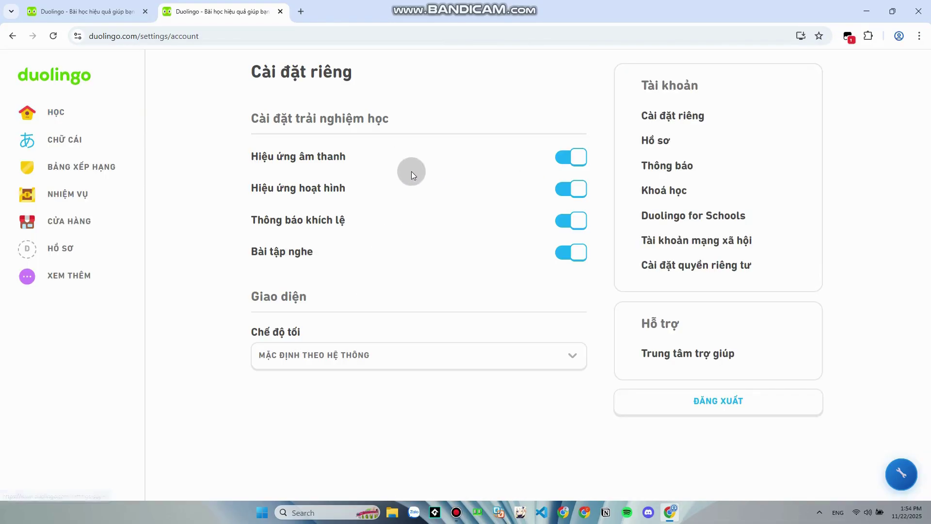
pyautogui.click(693, 166)
pyautogui.click(689, 140)
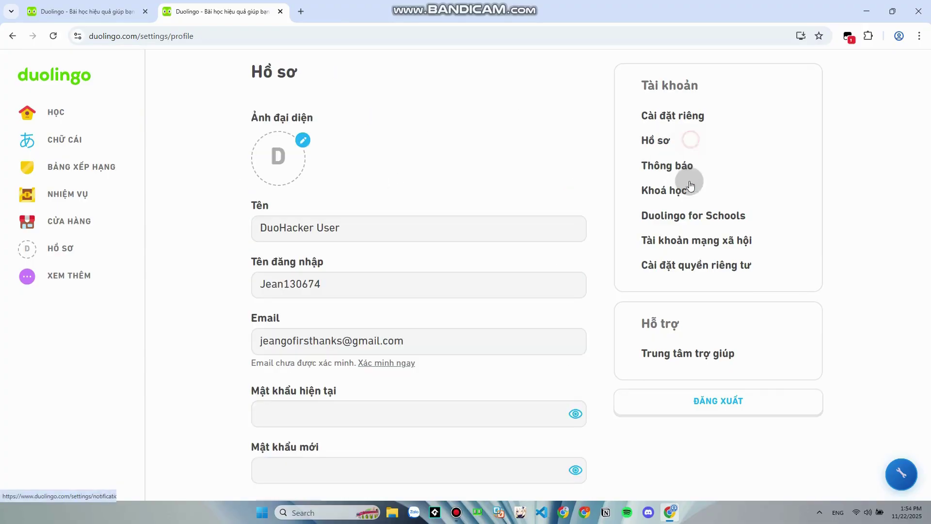